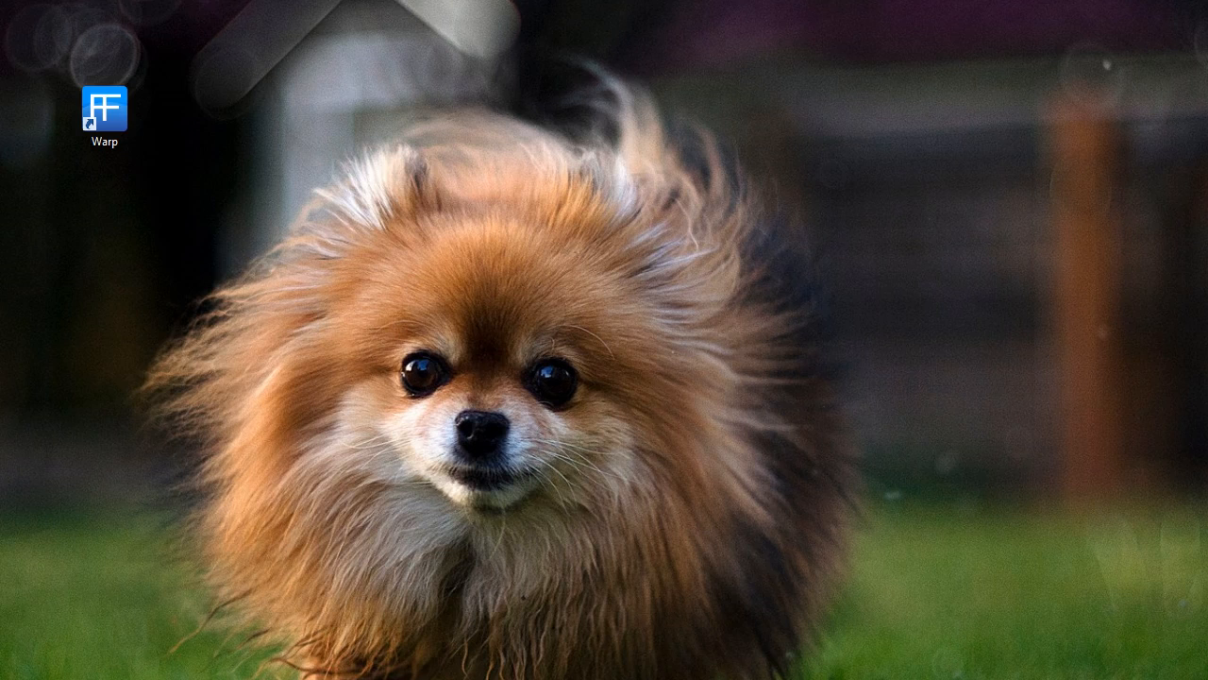
Launch Zaniah WARP, move its window on-screen and resize it, leaving the preset at Make a preset
double_click(105, 115)
double_click(105, 116)
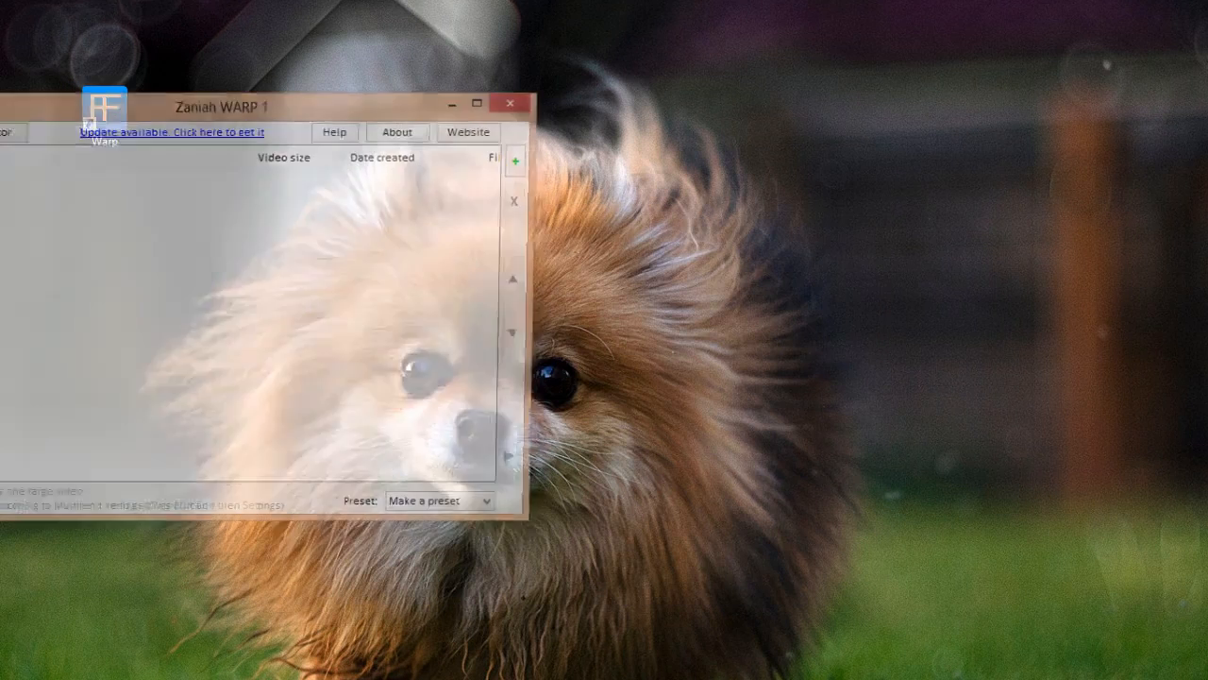
drag(222, 106, 330, 27)
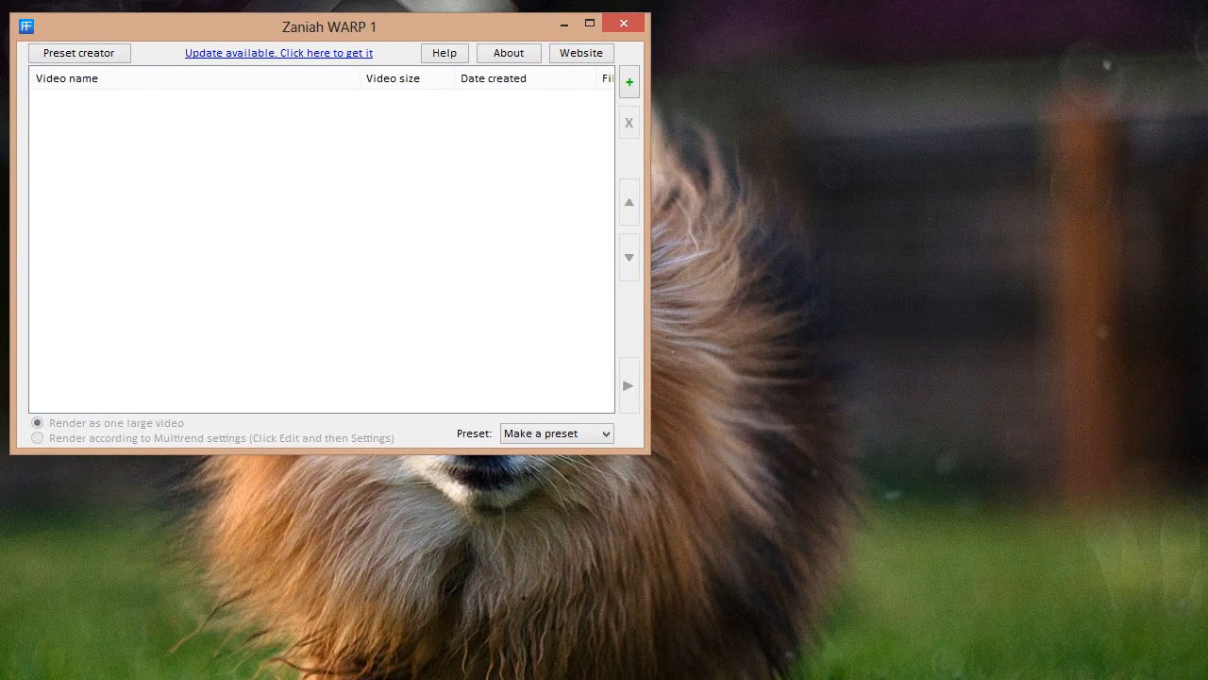
click(592, 435)
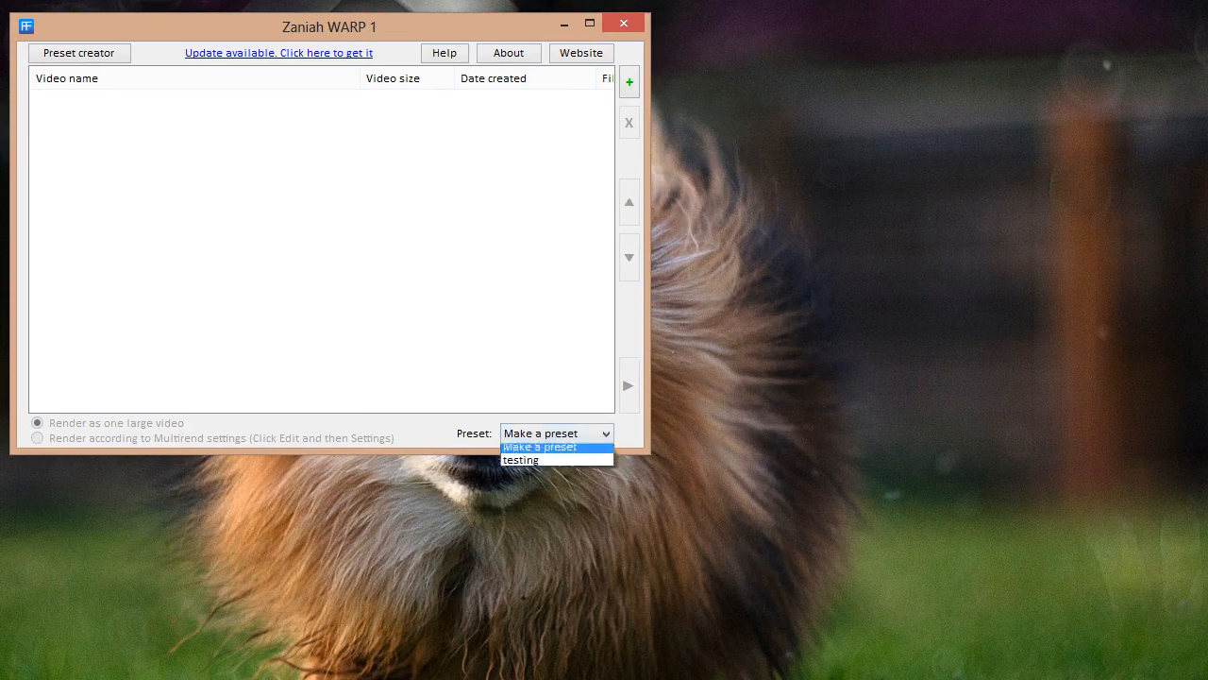
click(593, 435)
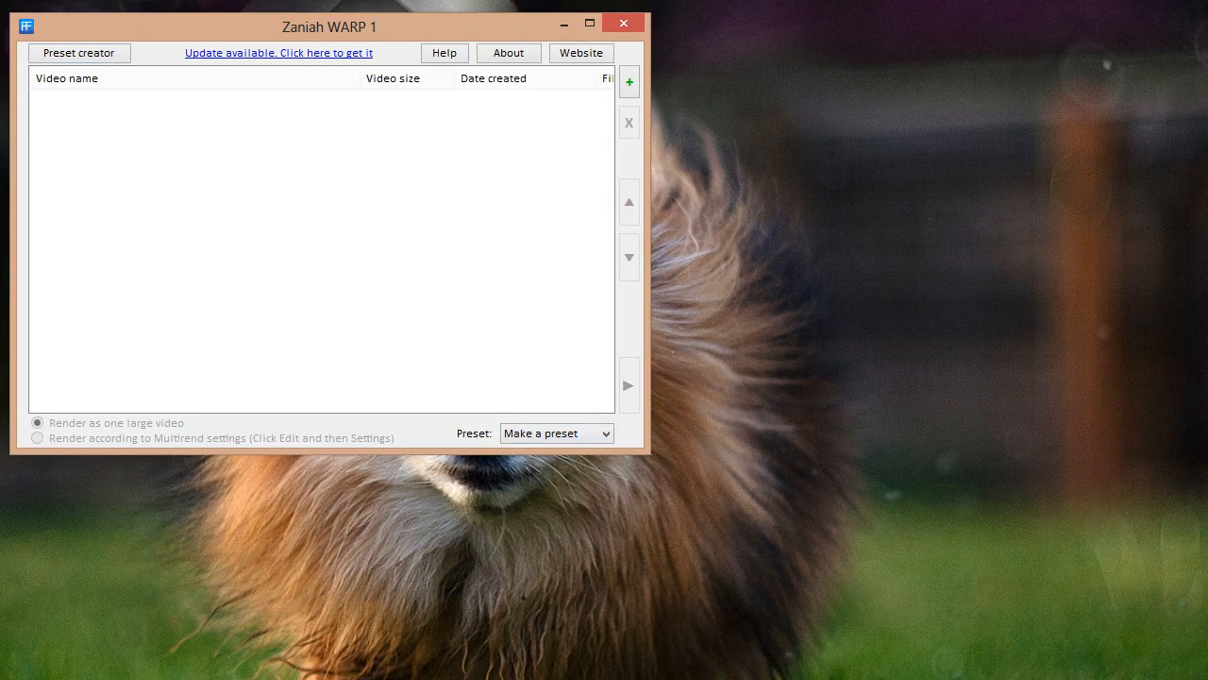
mouse_move(649, 452)
mouse_down()
mouse_move(717, 501)
mouse_move(649, 458)
mouse_move(1207, 679)
mouse_move(727, 596)
mouse_move(1140, 587)
mouse_move(1207, 601)
mouse_move(1207, 625)
mouse_move(683, 526)
mouse_move(648, 532)
mouse_move(650, 565)
mouse_move(650, 392)
mouse_move(649, 472)
mouse_up()
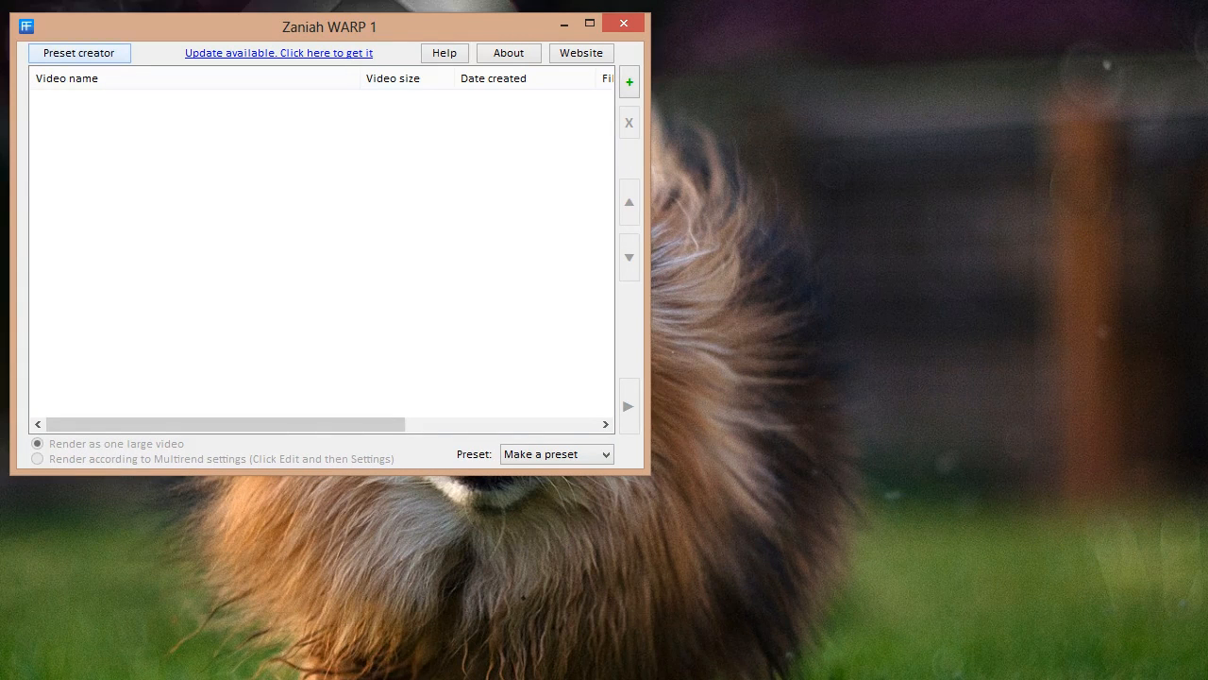
Start a new preset with video quality Low and compression High (Recommended)
click(79, 54)
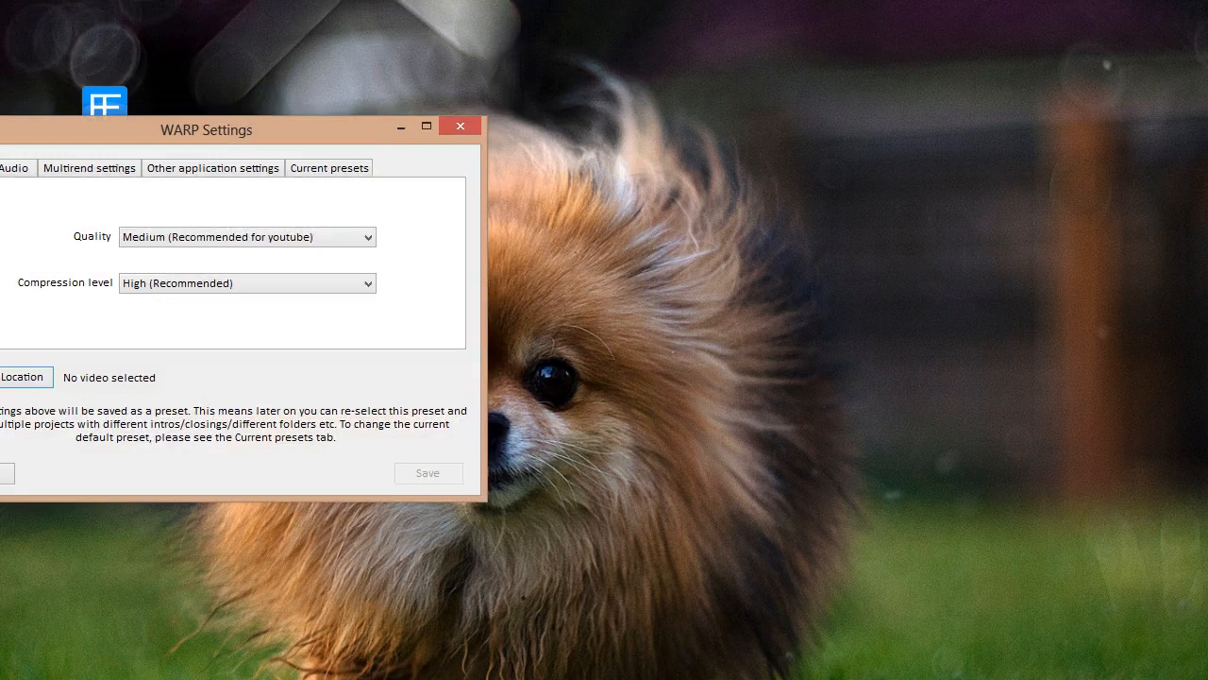
drag(206, 131, 281, 19)
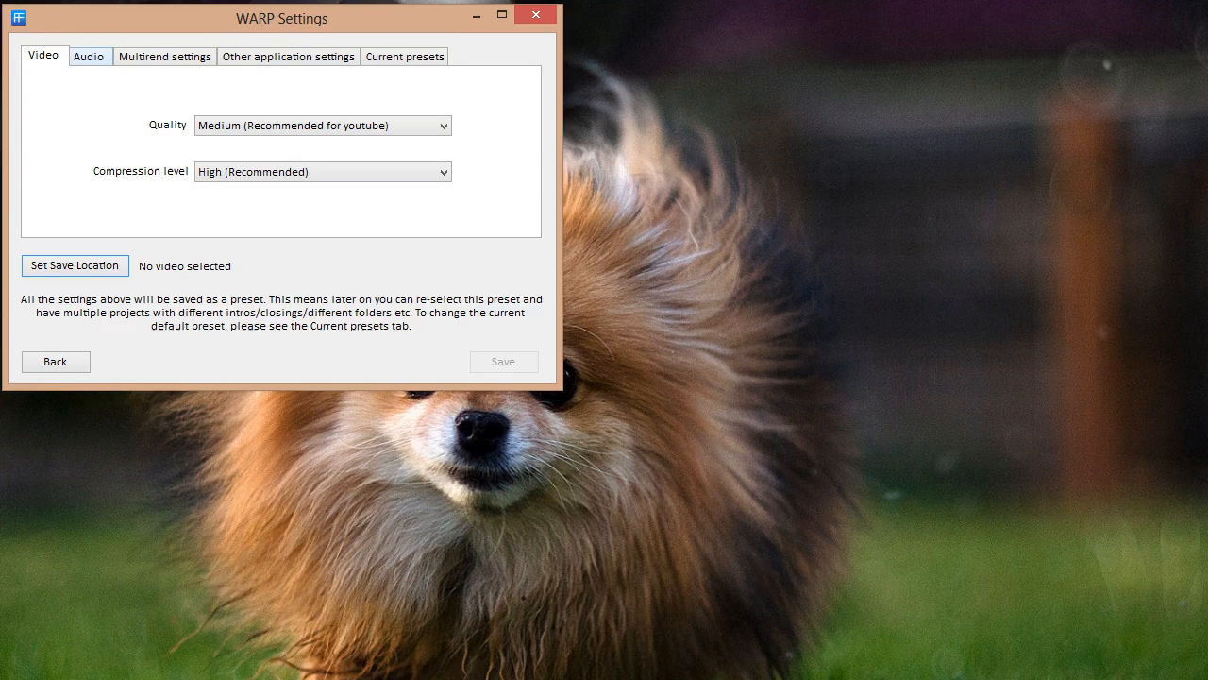
click(89, 57)
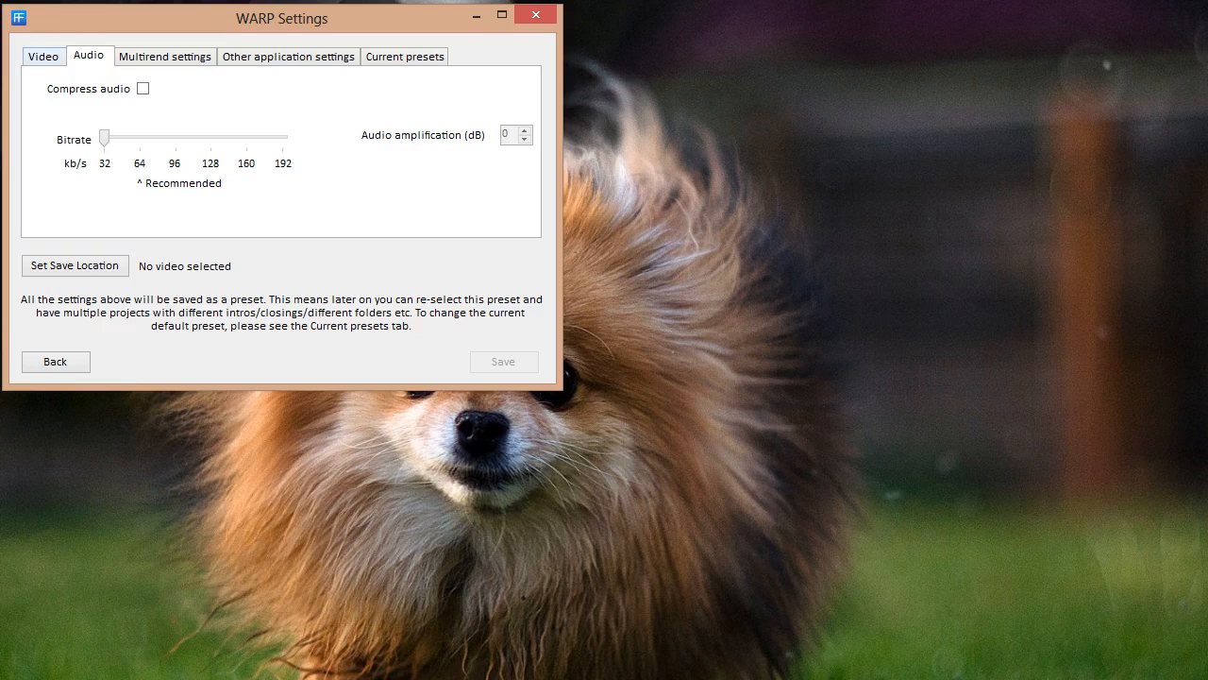
click(43, 57)
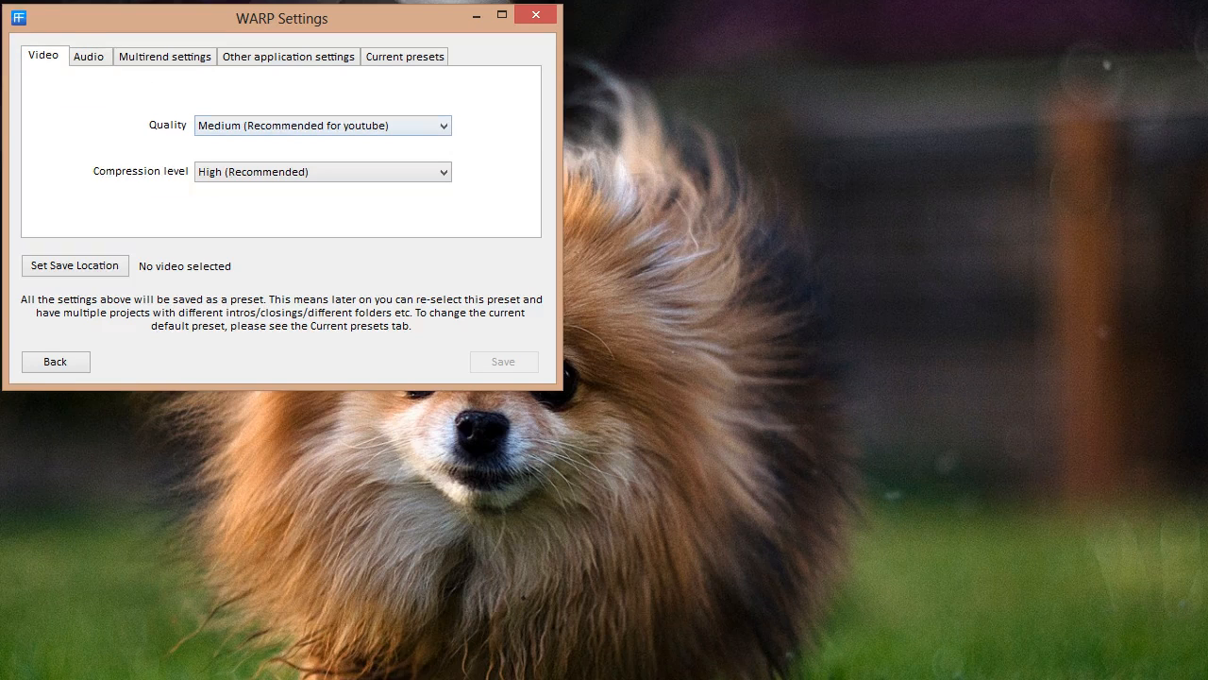
click(322, 125)
click(217, 138)
click(322, 172)
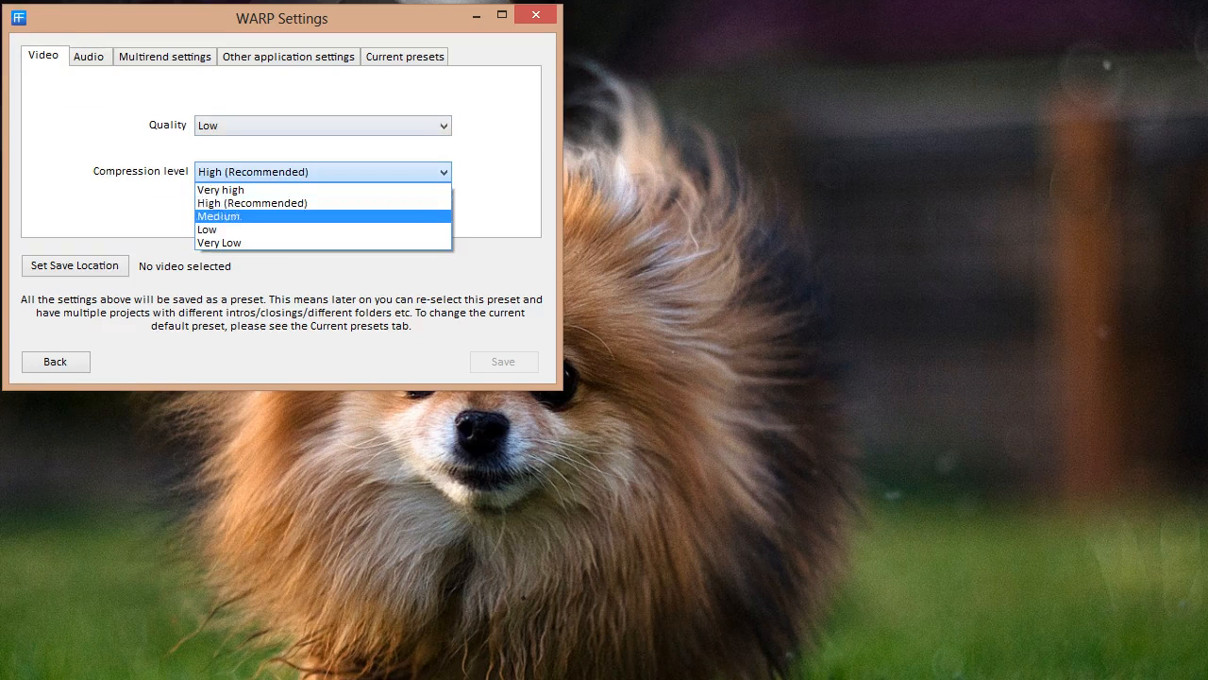
click(253, 203)
Turn on audio compression, leave bitrate at 32 kb/s, and go to the Multirend settings
click(89, 57)
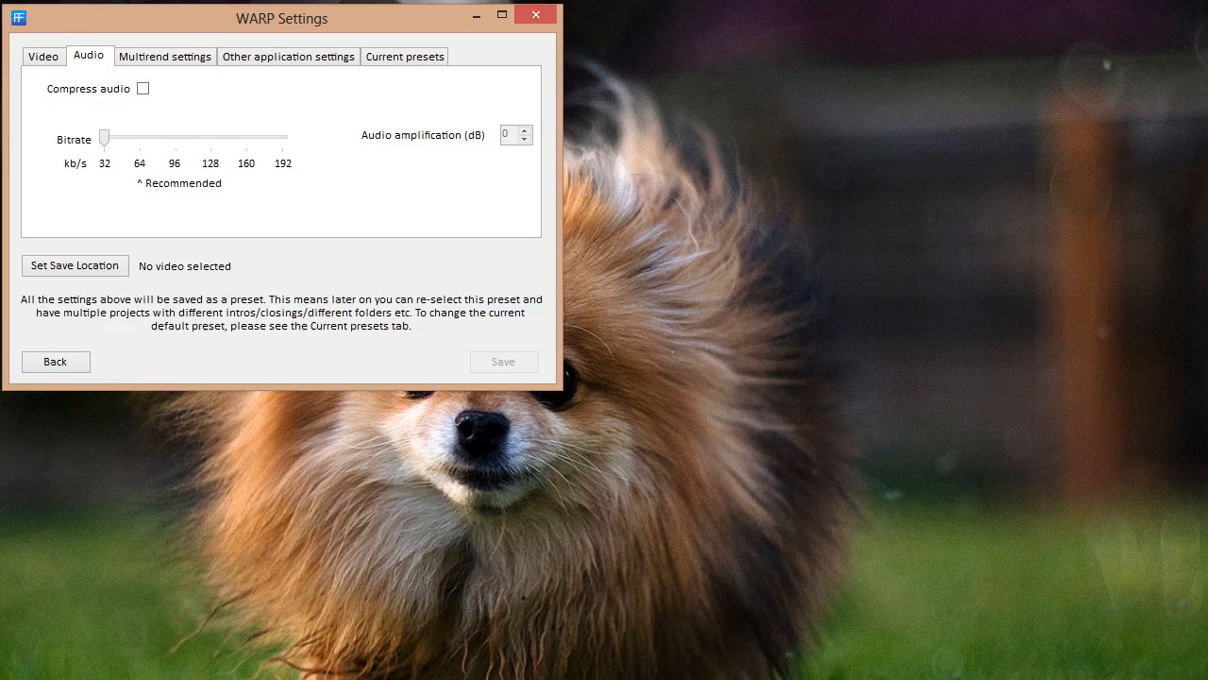
click(143, 88)
click(44, 57)
click(89, 57)
drag(104, 138, 139, 138)
click(165, 56)
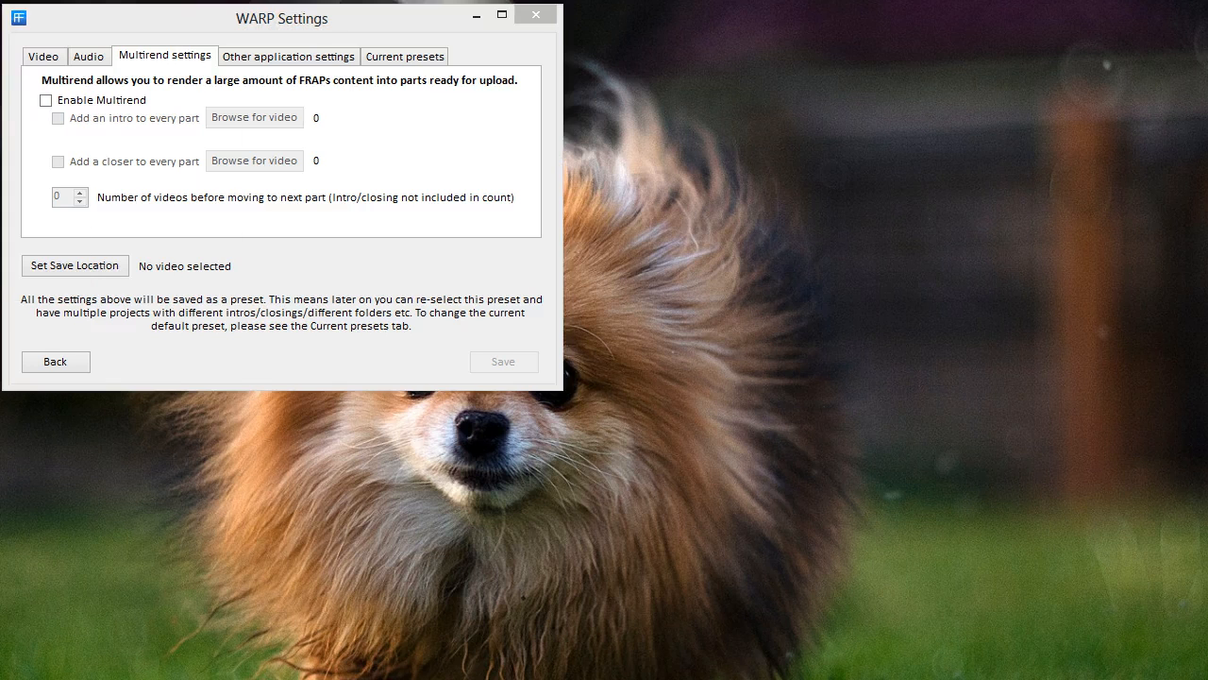
Review the FRAPS General, FPS, Movies and Screenshots settings, with movies saving to D:\recordings
click(463, 272)
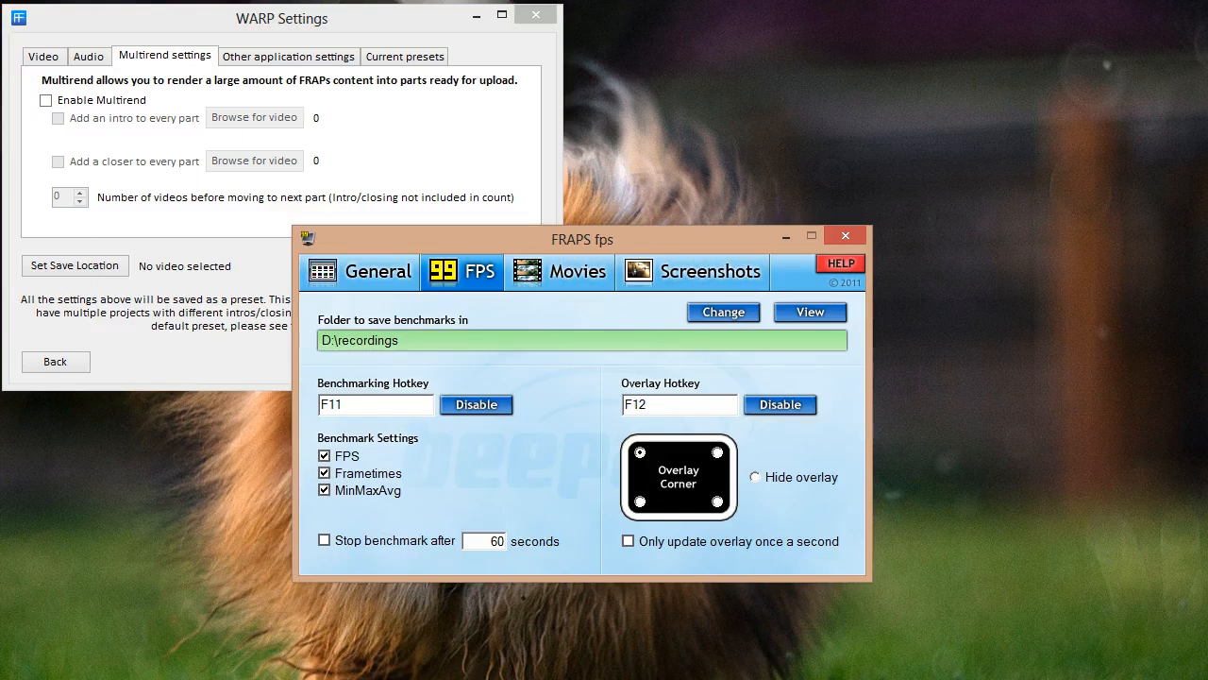
click(561, 272)
click(361, 272)
click(561, 272)
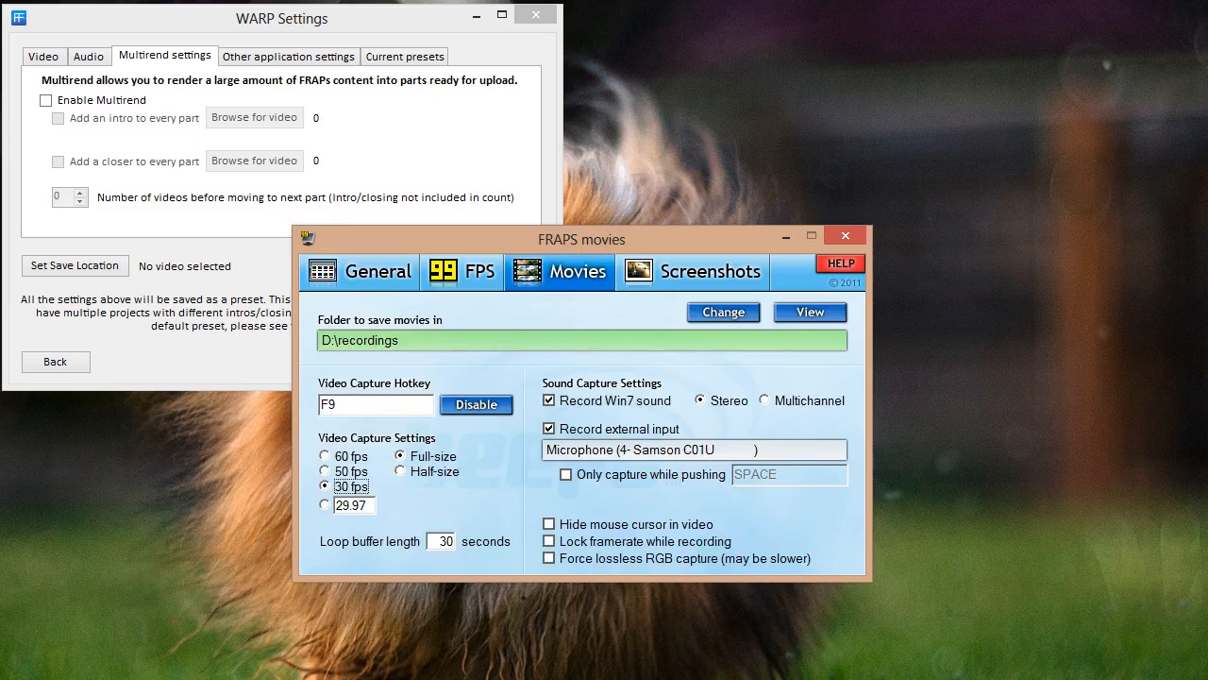
click(361, 271)
click(463, 272)
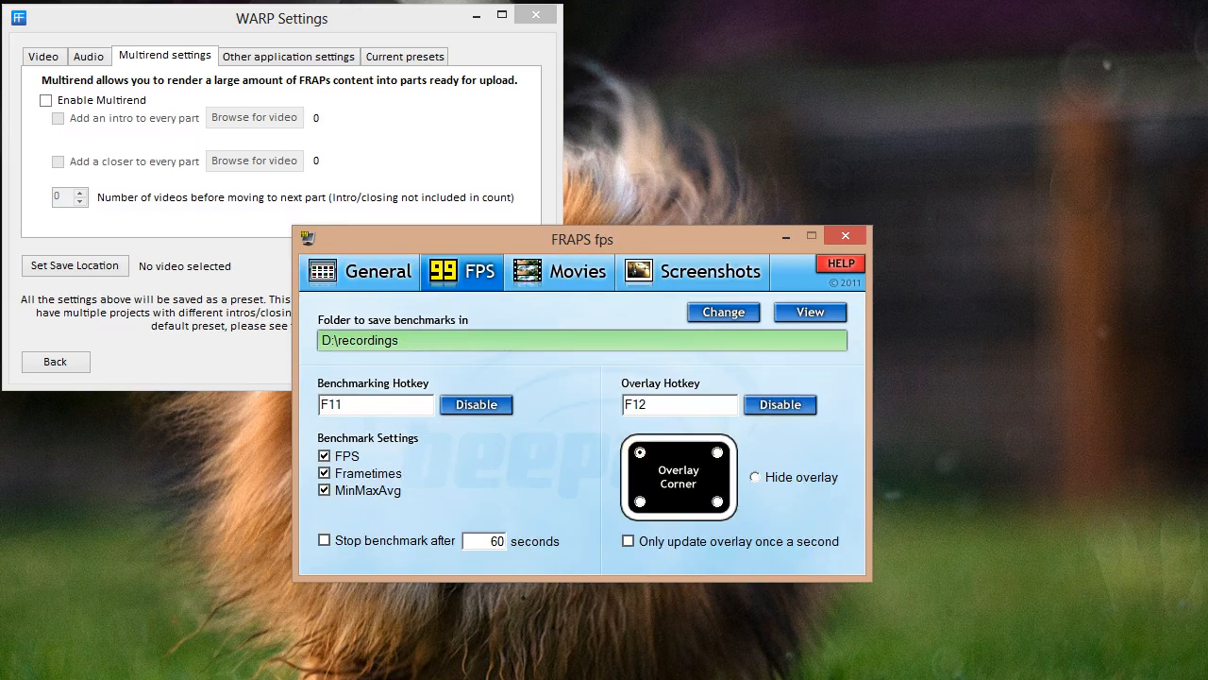
click(561, 272)
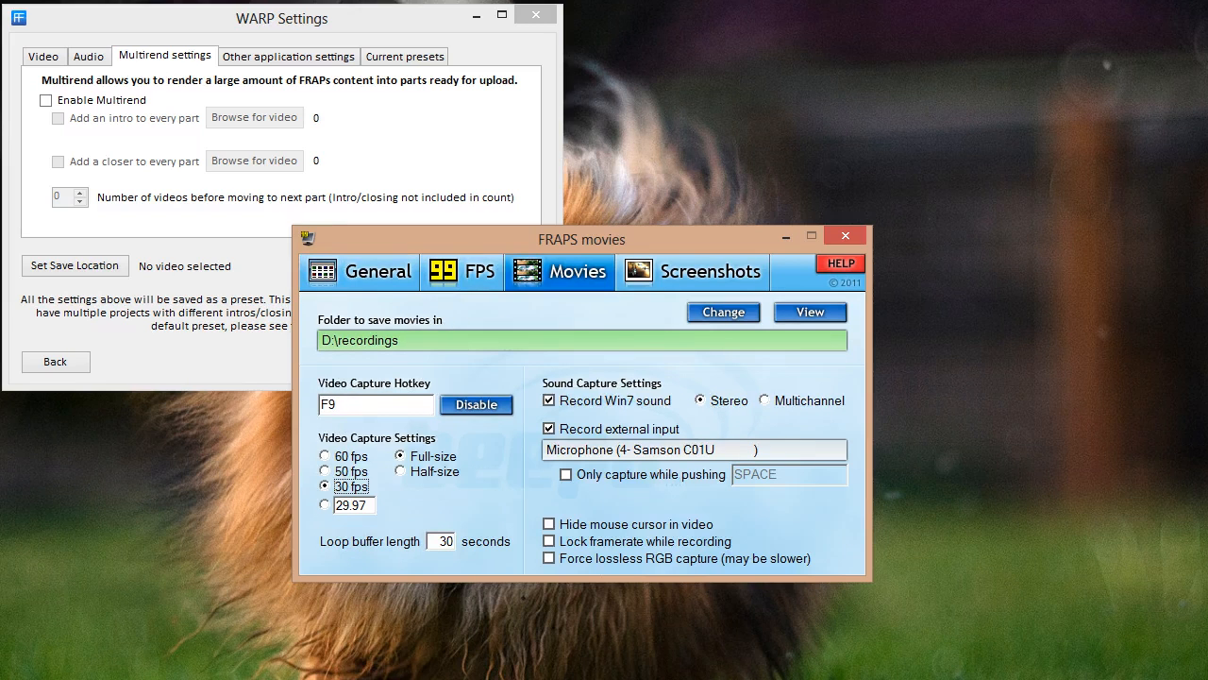
click(462, 272)
click(560, 272)
click(368, 272)
click(463, 272)
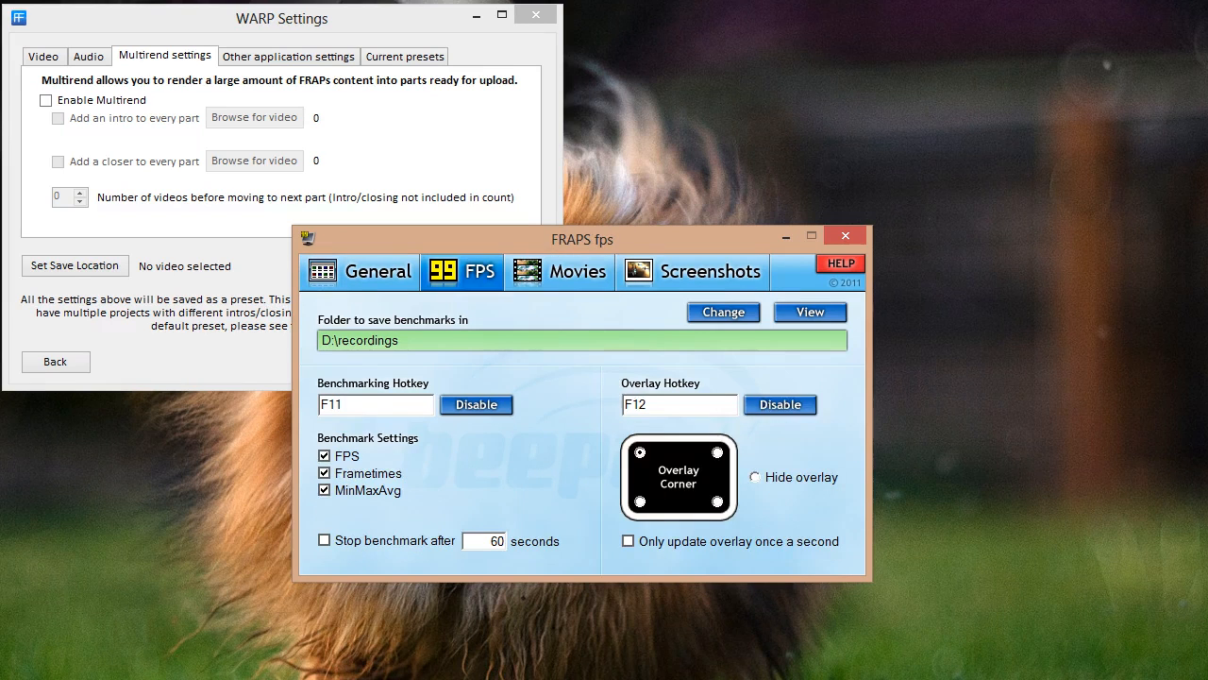
click(561, 272)
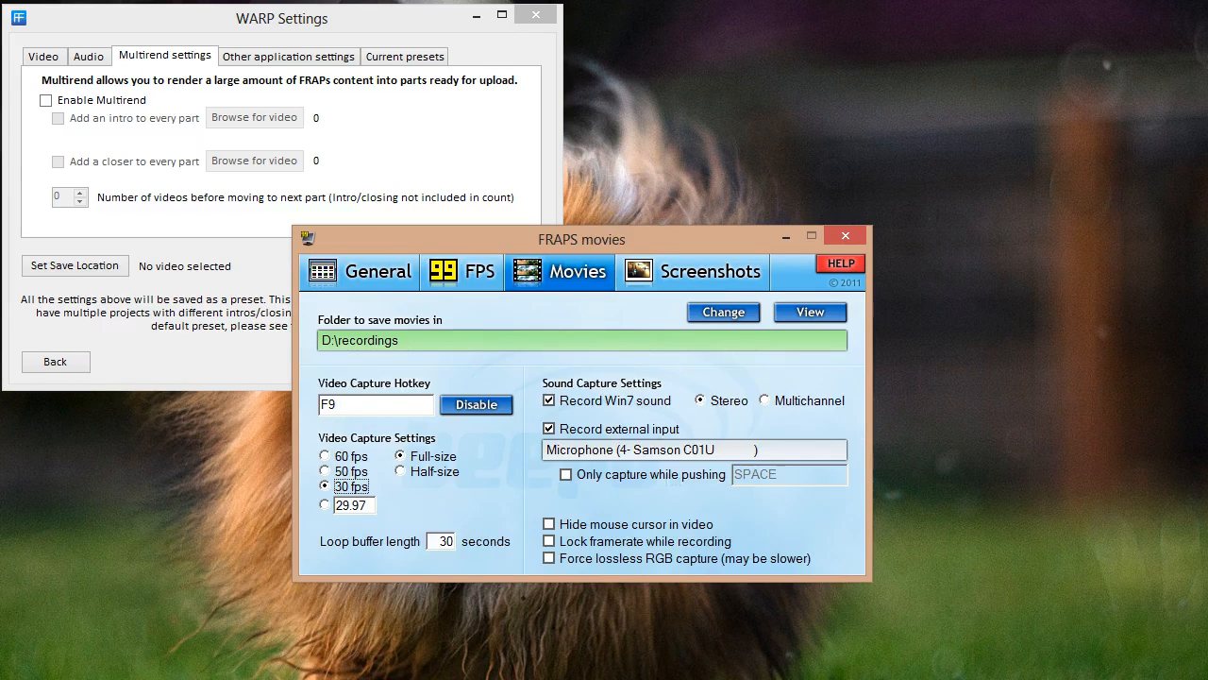
click(698, 272)
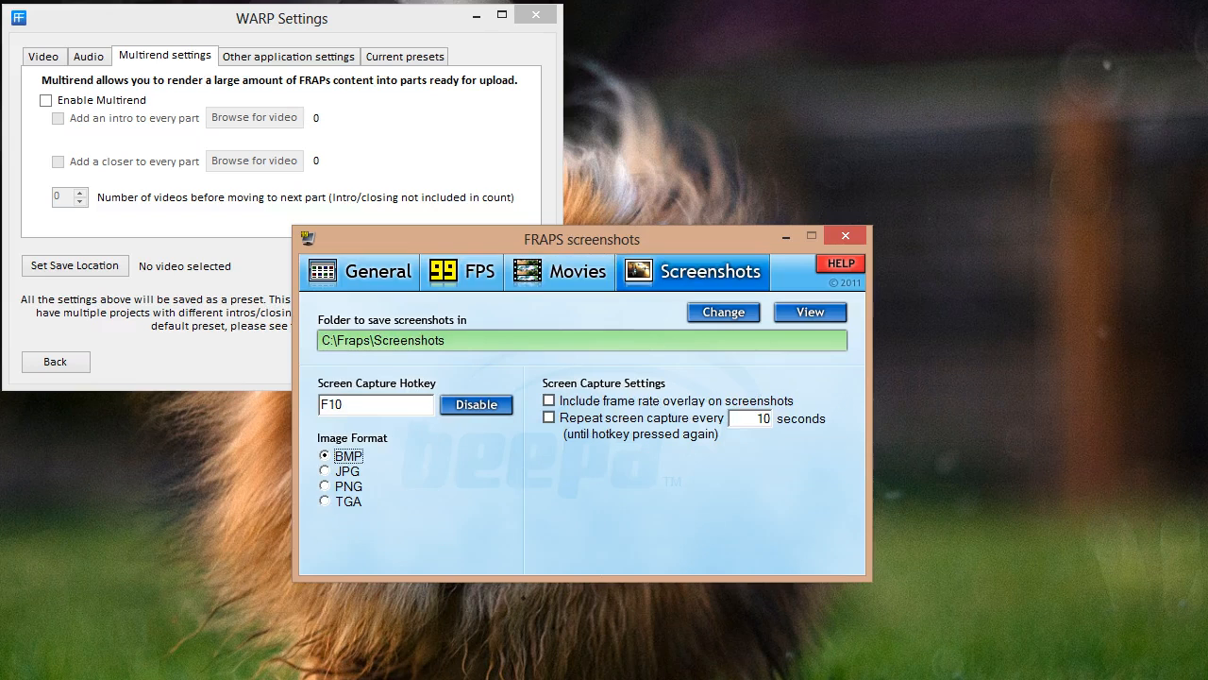
click(561, 272)
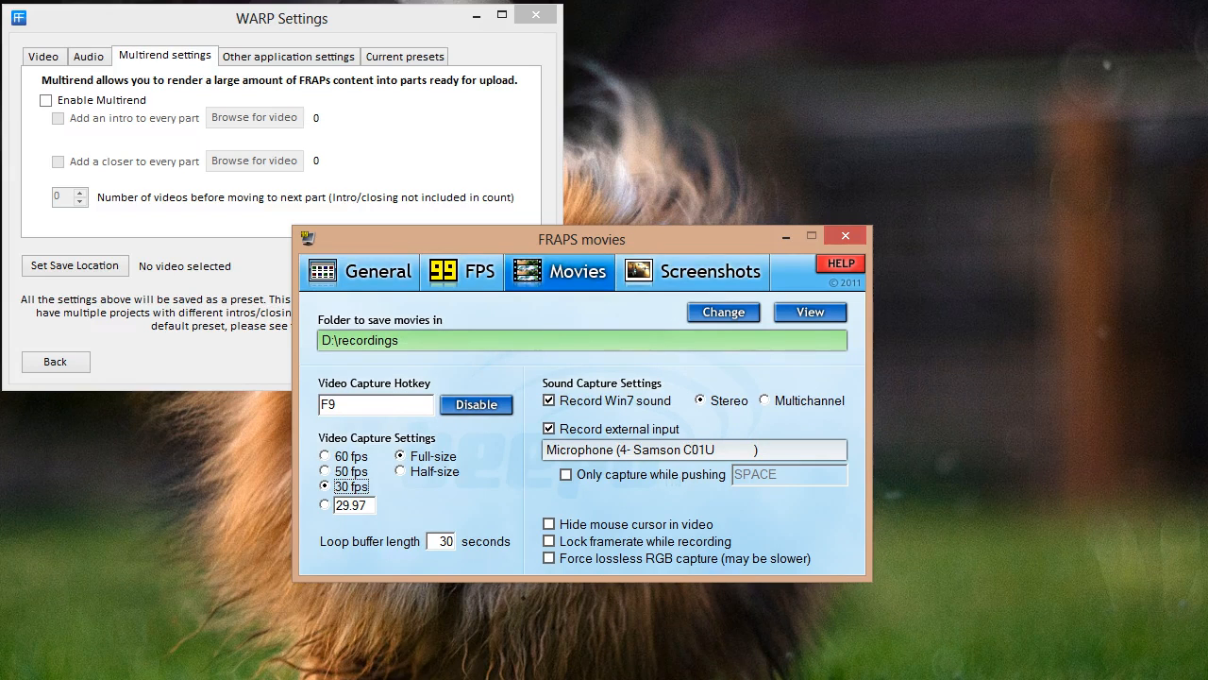
Exit FRAPS and confirm unloading it
click(361, 272)
click(463, 272)
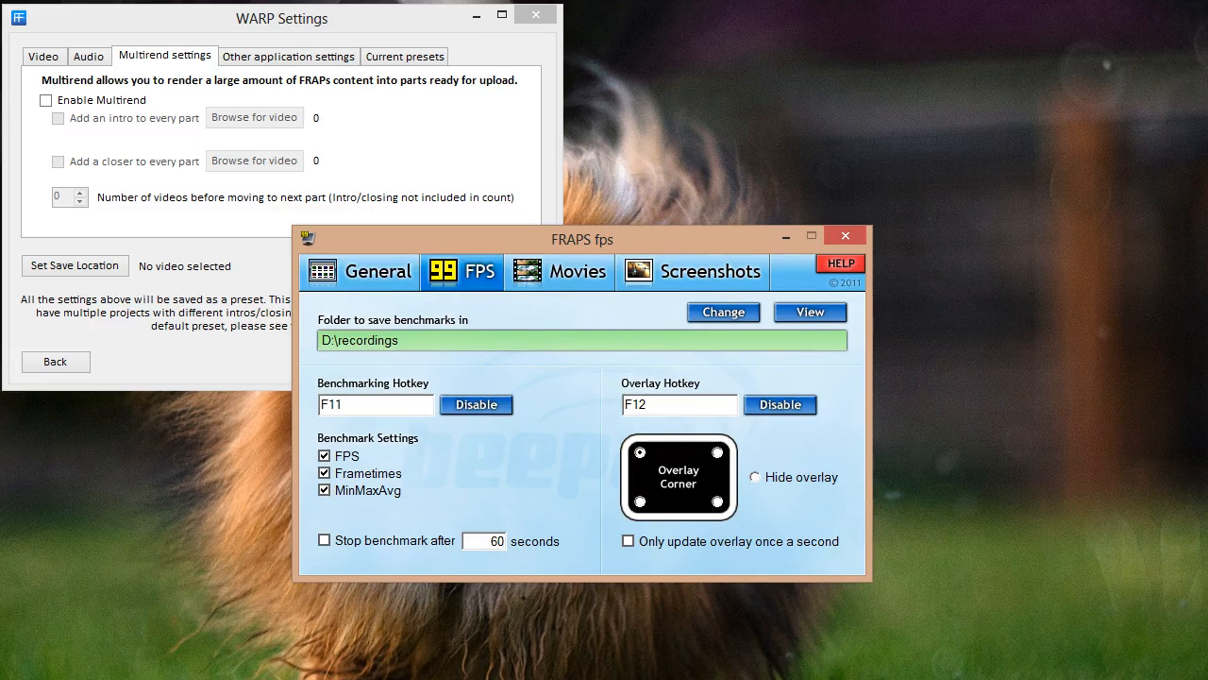
click(846, 236)
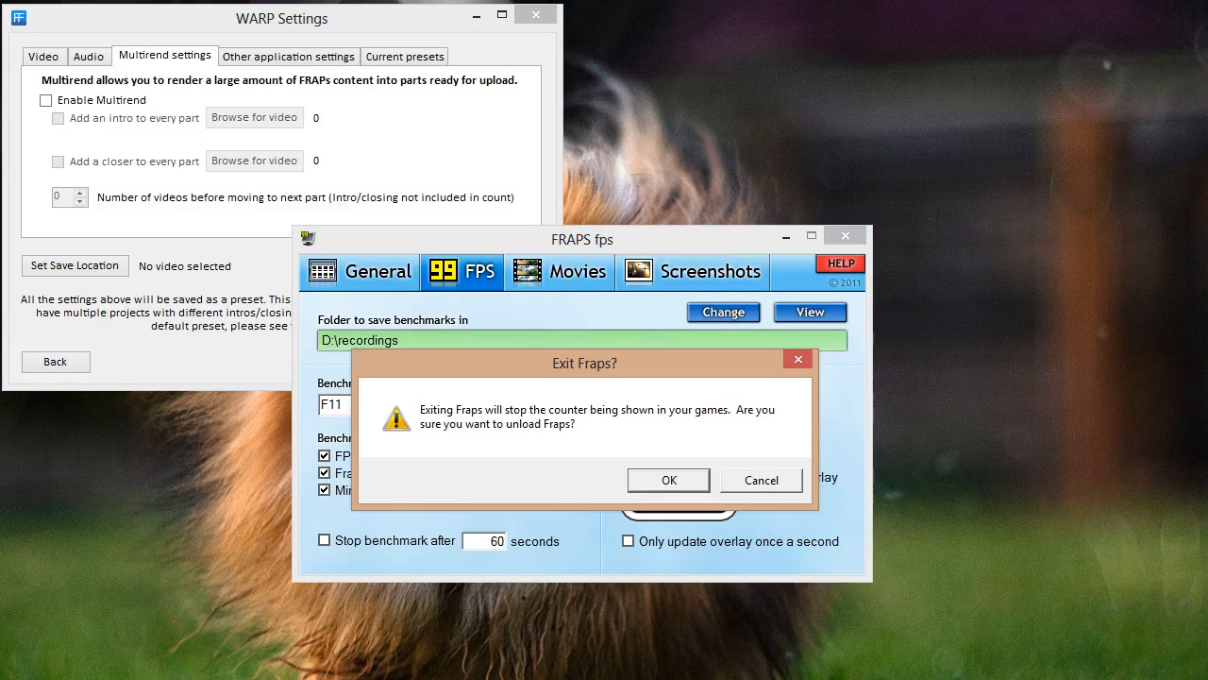
key(Return)
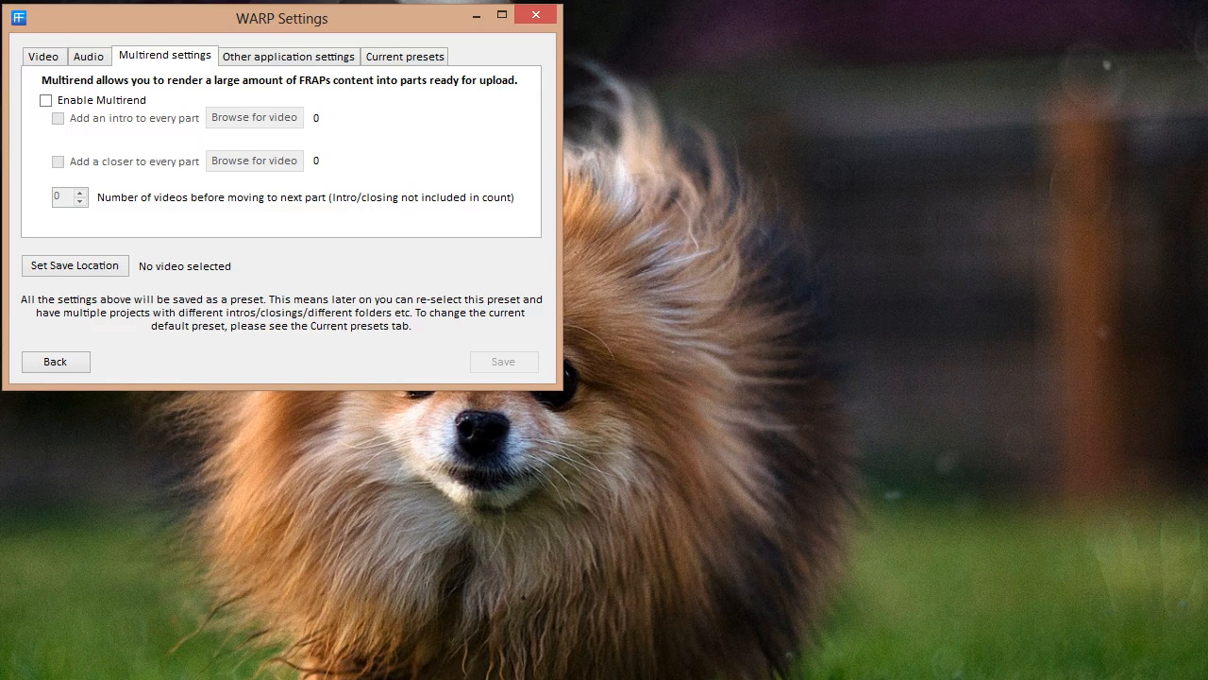
click(46, 100)
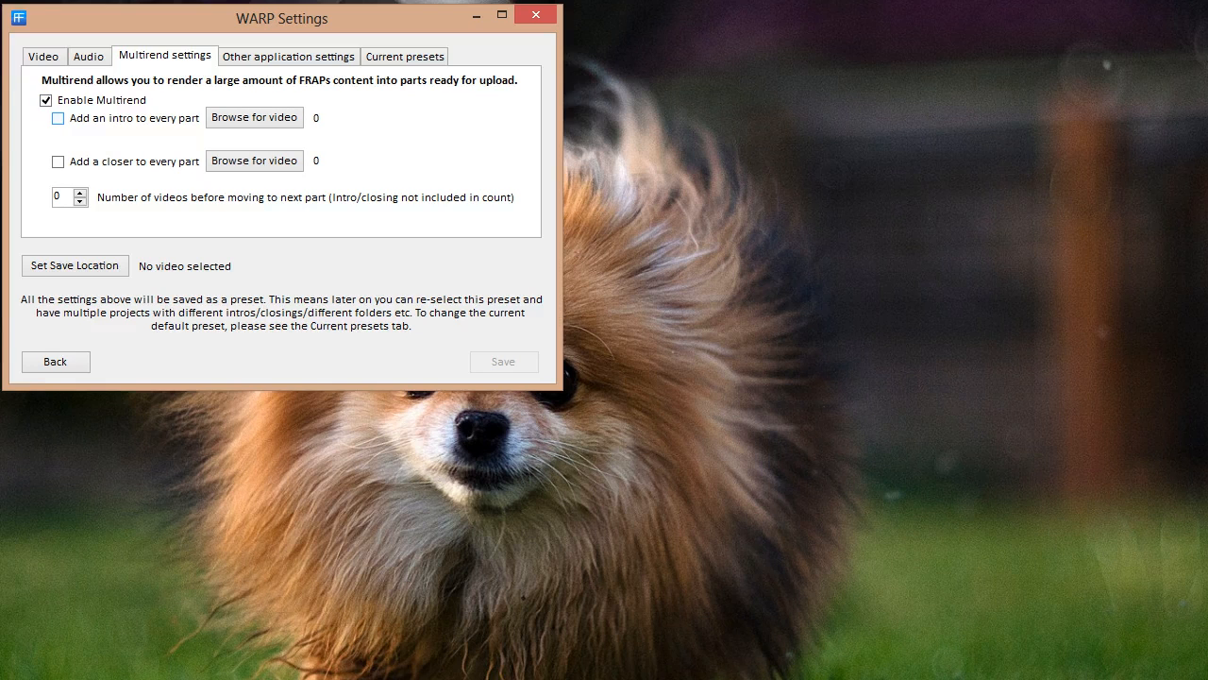
click(57, 118)
click(58, 162)
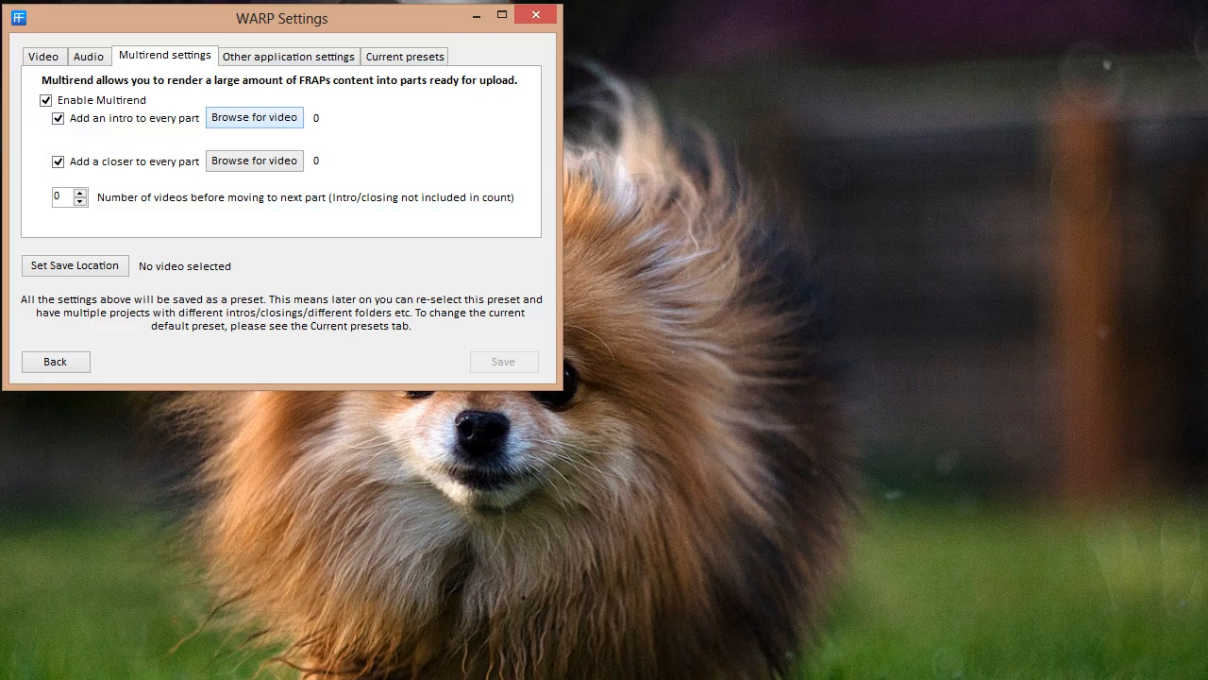
click(254, 117)
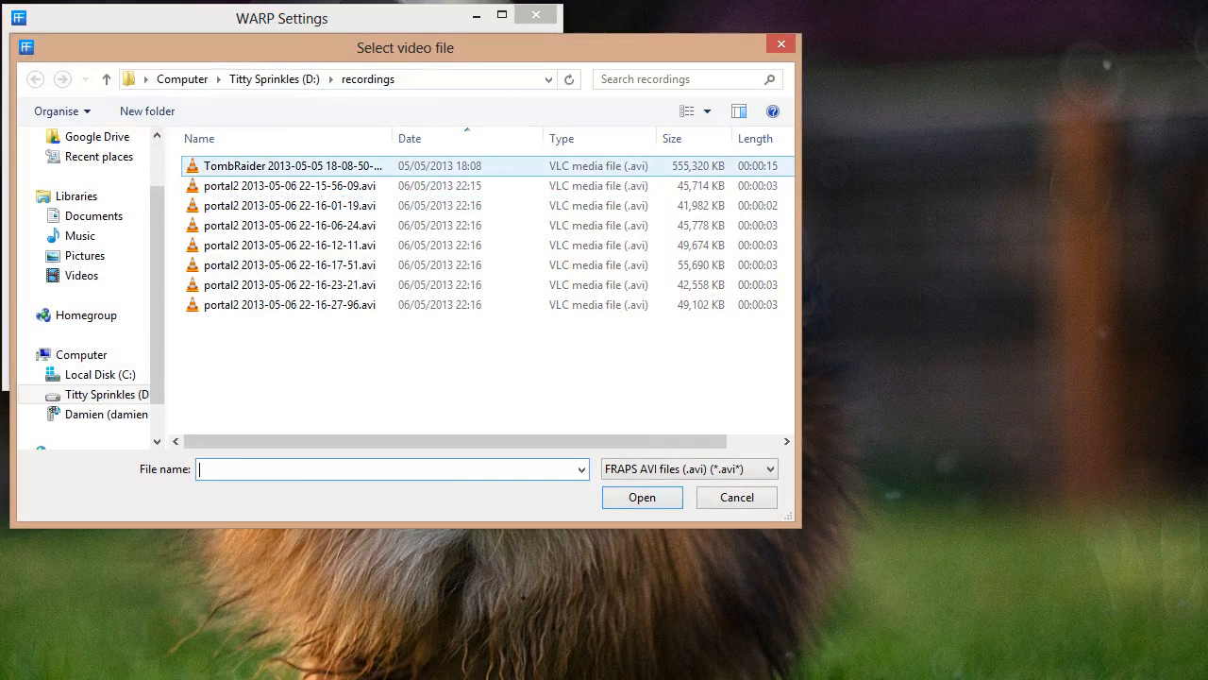
double_click(264, 185)
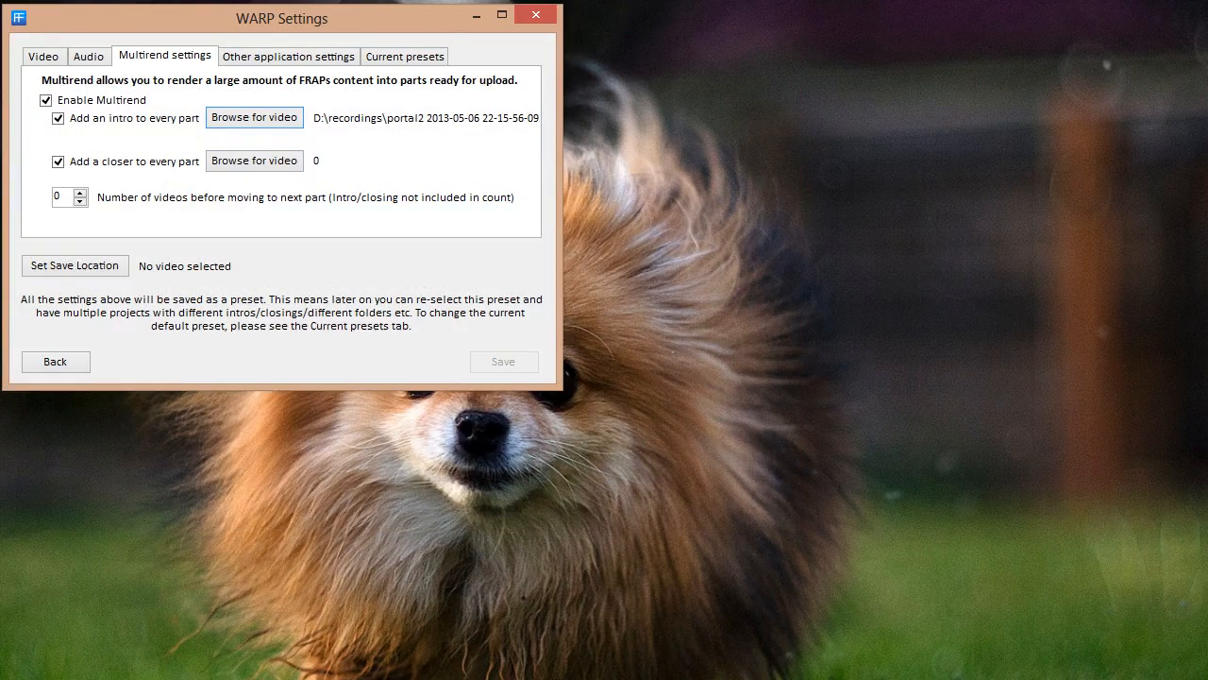
click(254, 160)
double_click(256, 304)
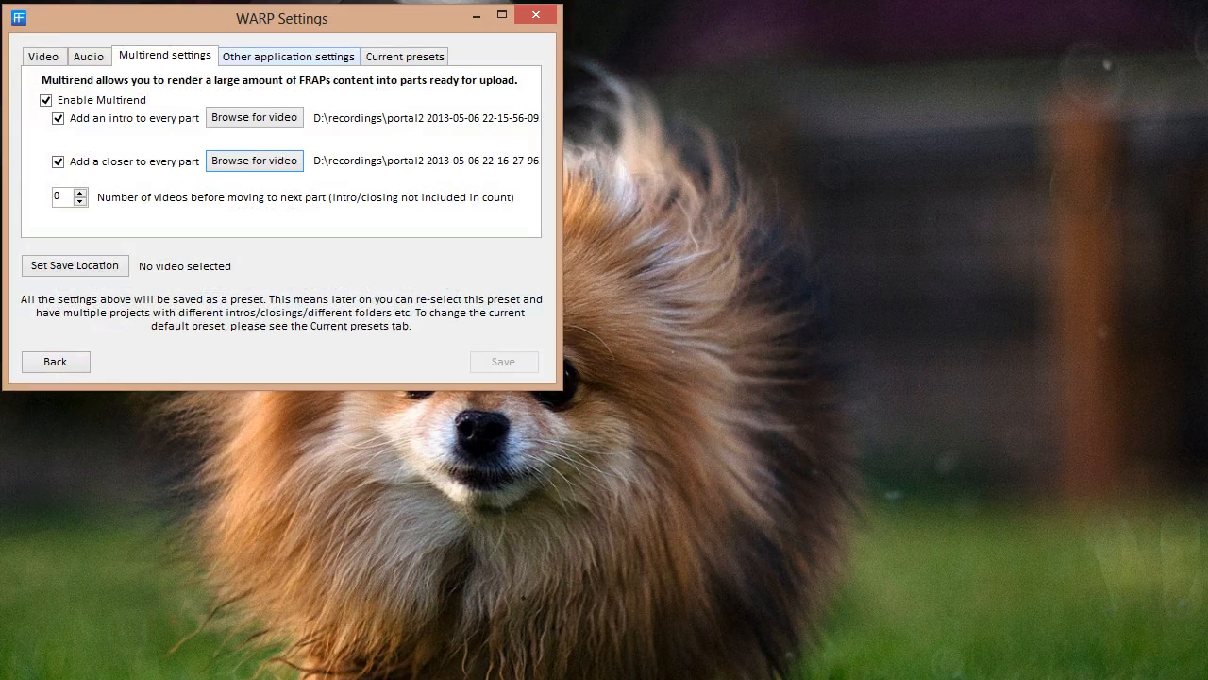
Set 2 videos per part, save parts to the Desktop, and save the settings as a preset
click(288, 57)
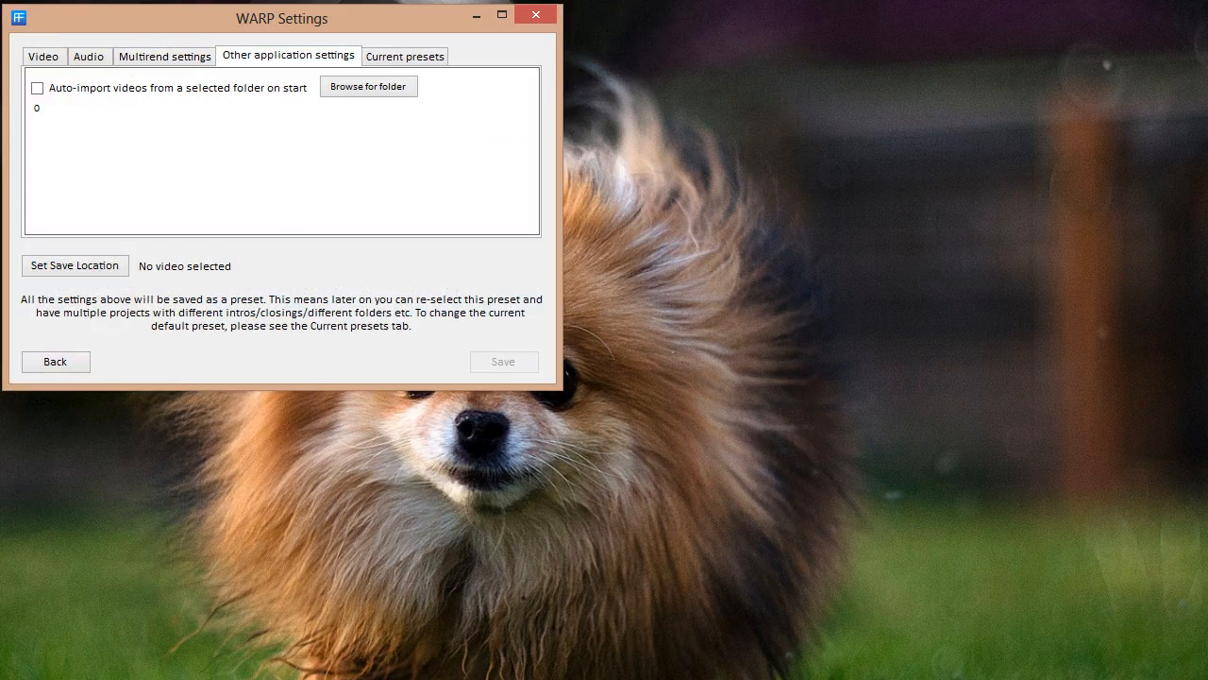
click(165, 57)
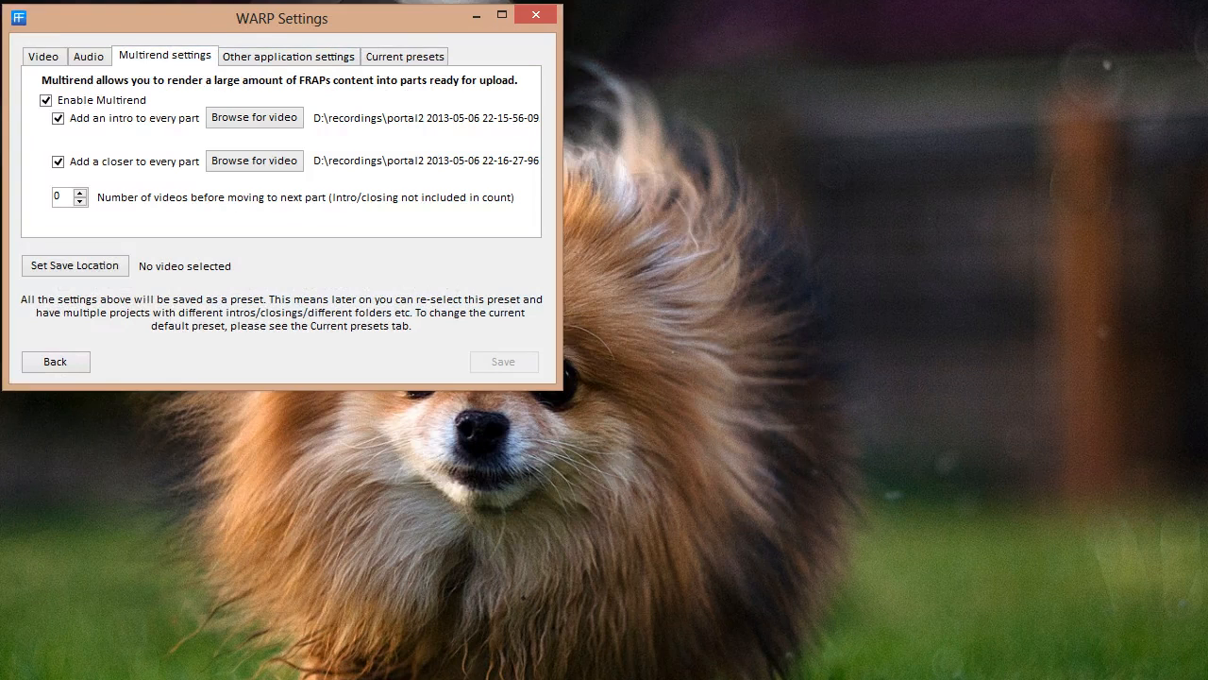
double_click(81, 192)
click(75, 265)
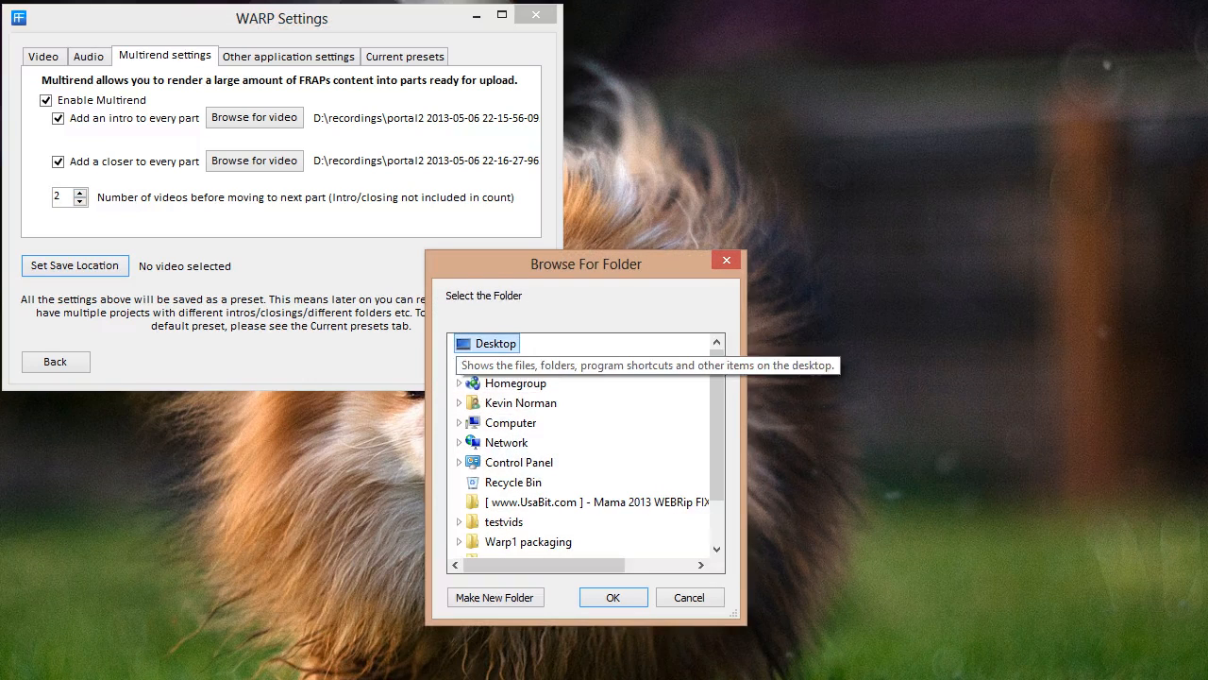
key(Return)
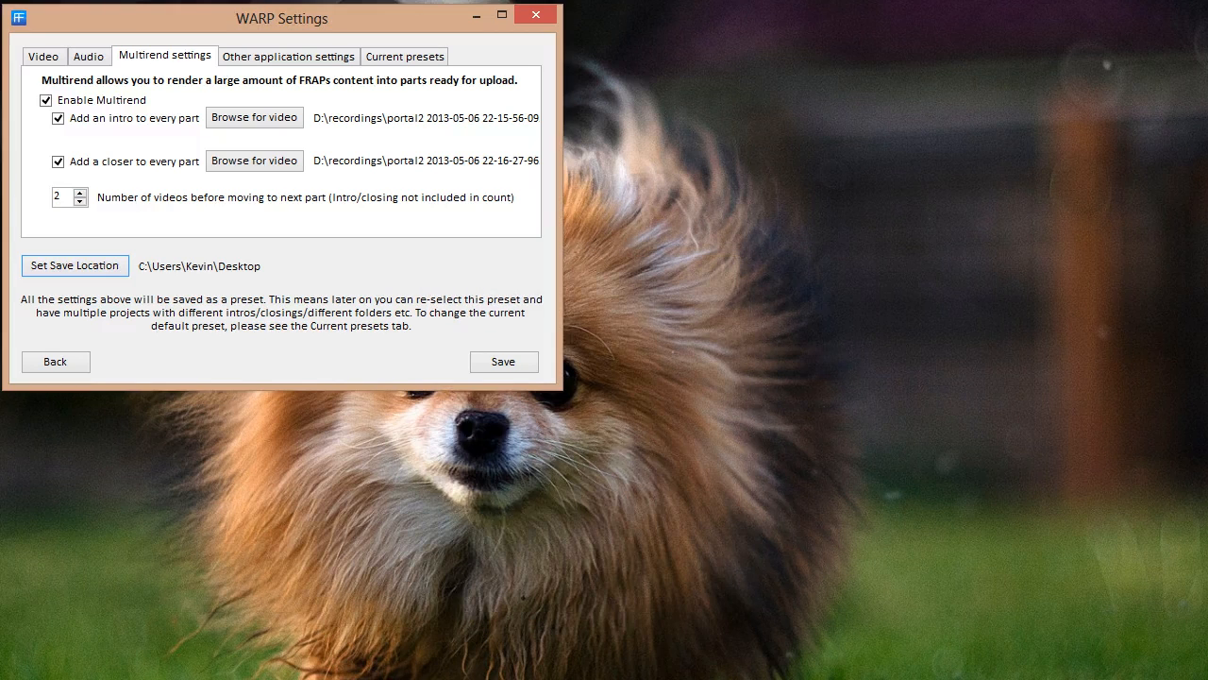
click(504, 361)
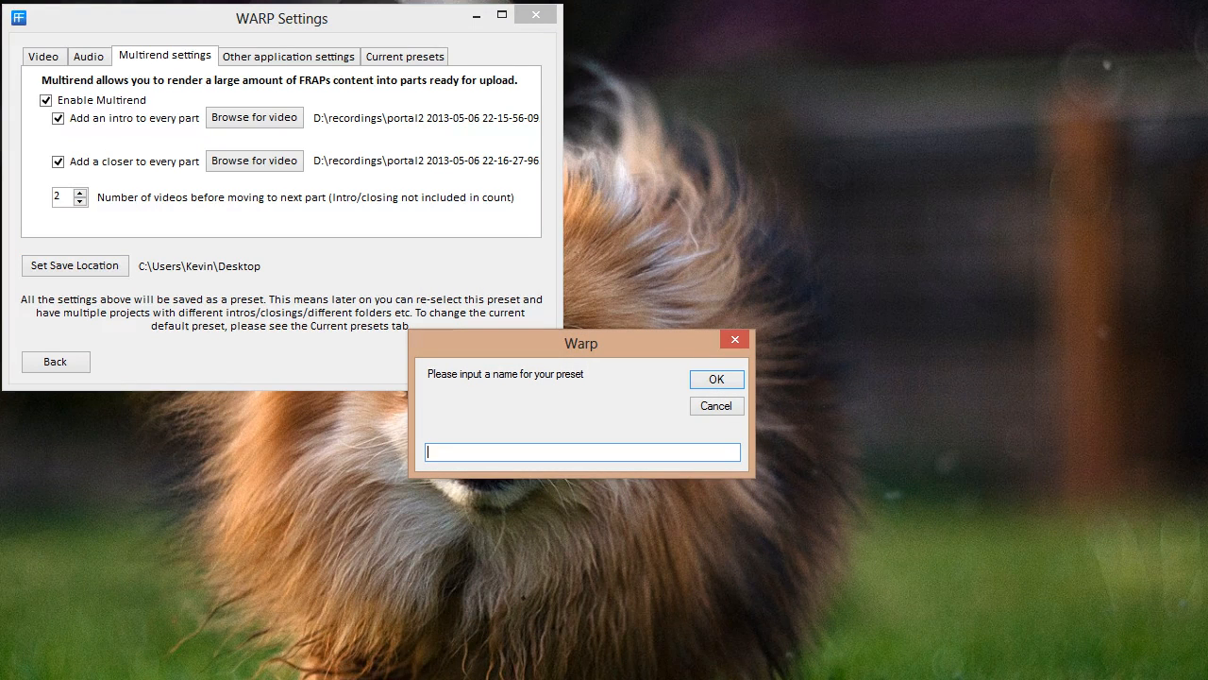
Name the preset 'portal 2 lets play', confirm it, and return to the main WARP window
text(portal 2 lets play)
key(Return)
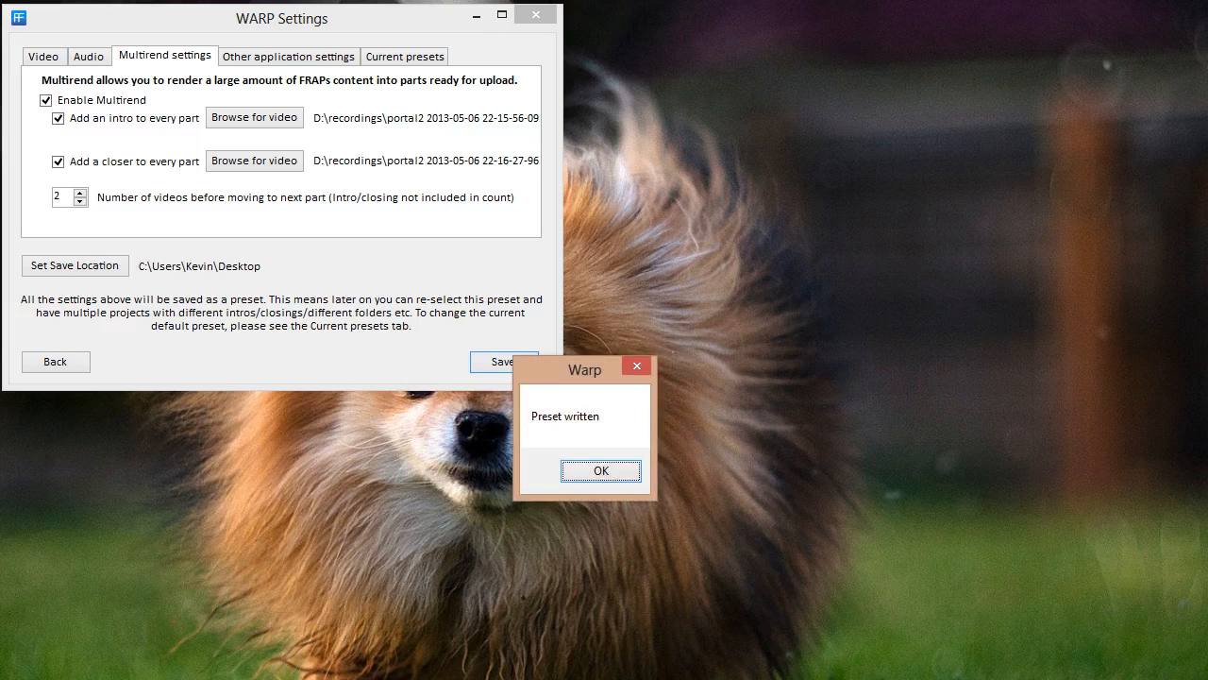
key(Return)
click(55, 361)
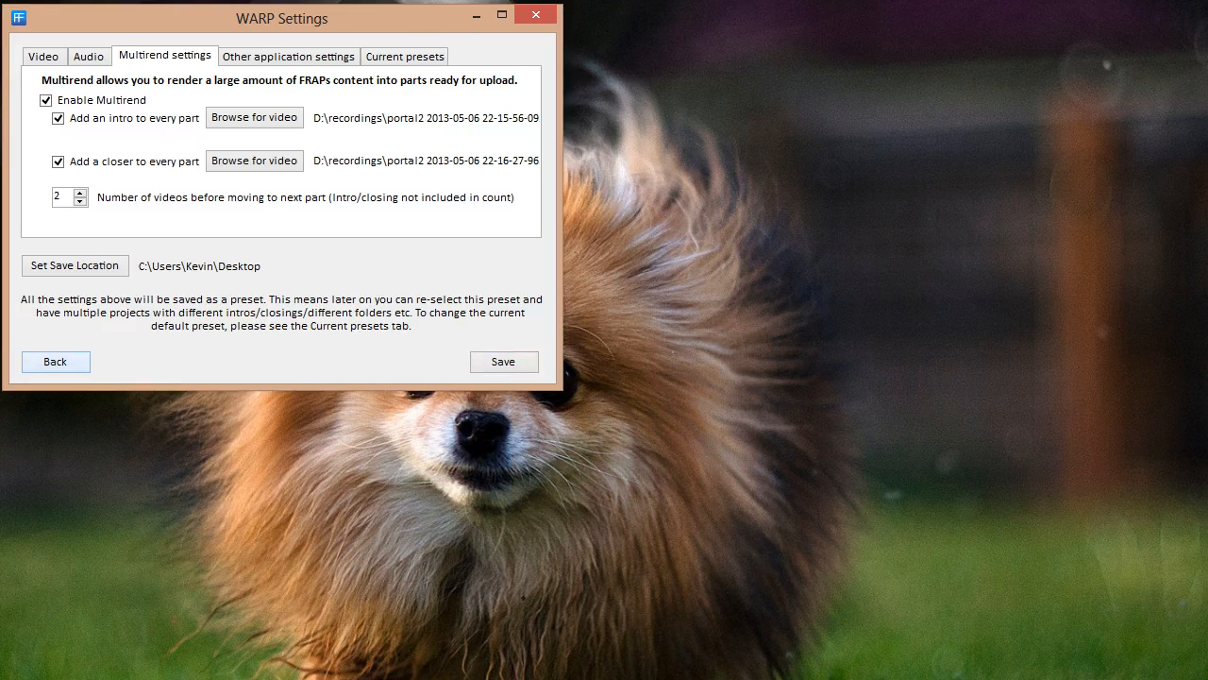
drag(270, 154, 330, 28)
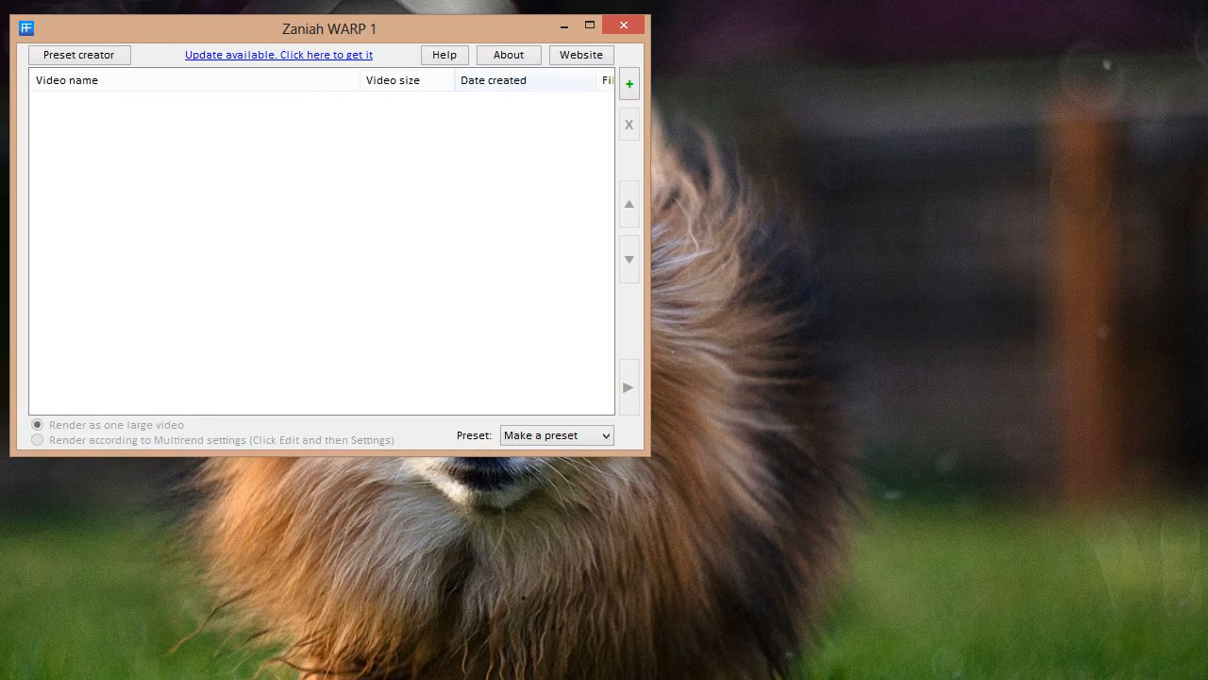
click(630, 84)
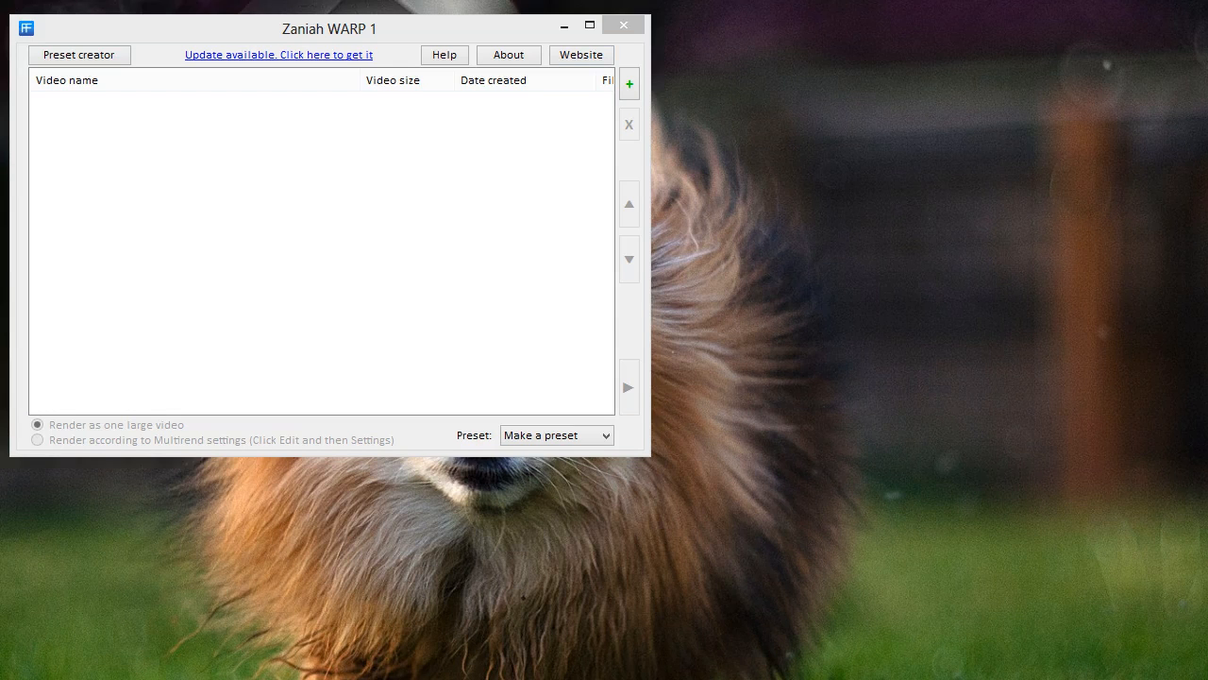
click(630, 83)
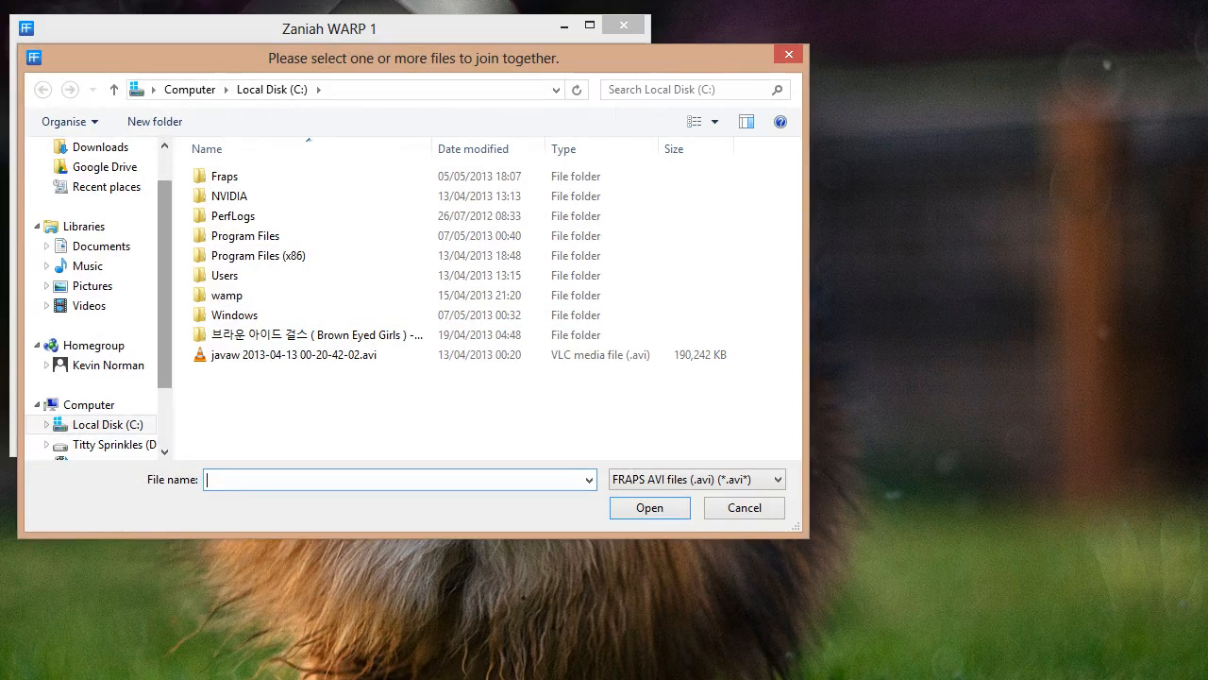
drag(164, 284, 165, 326)
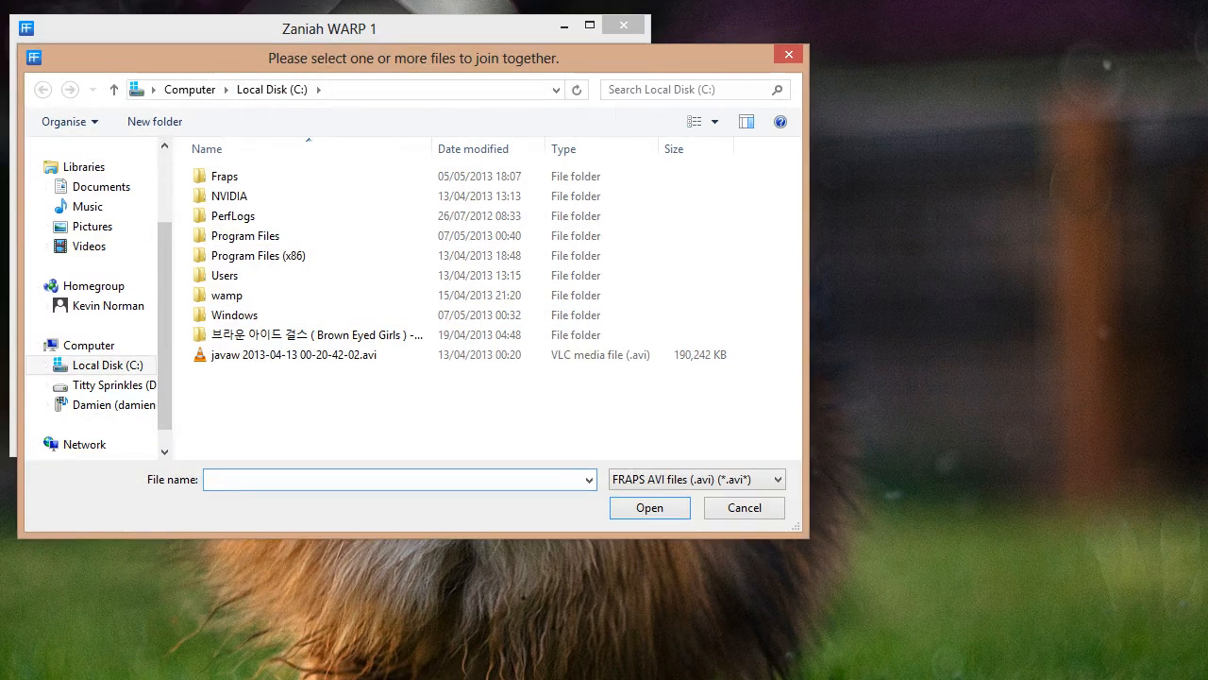
key(Escape)
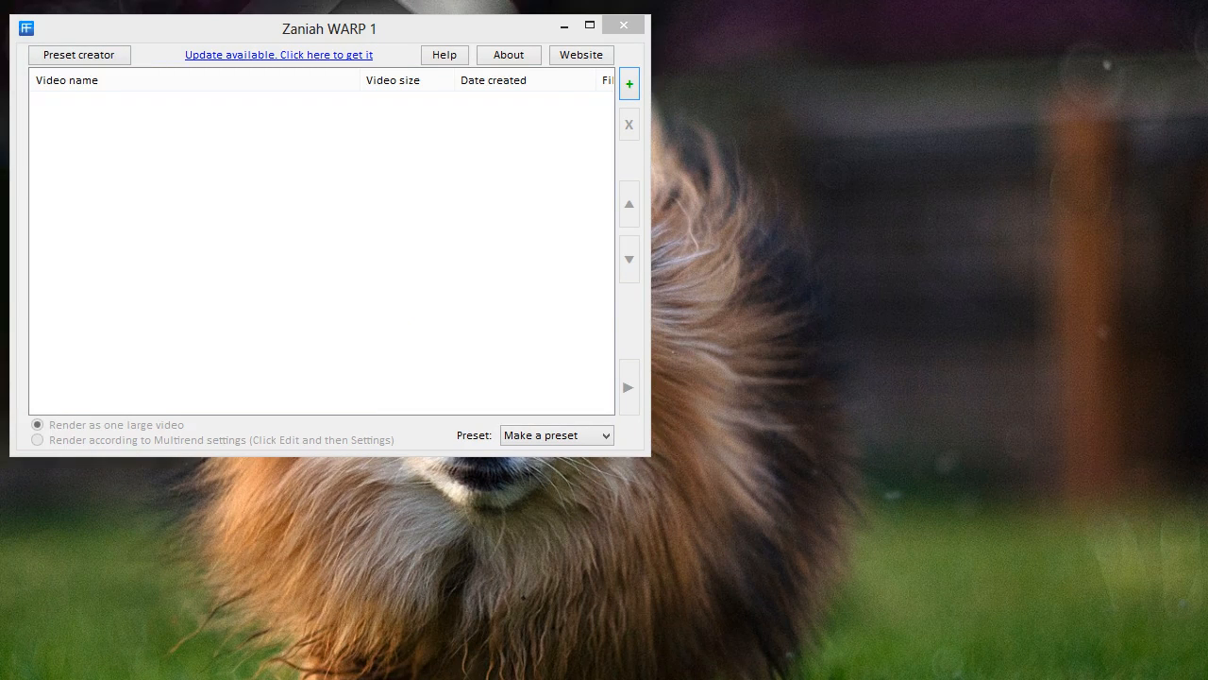
click(630, 84)
drag(629, 109, 390, 60)
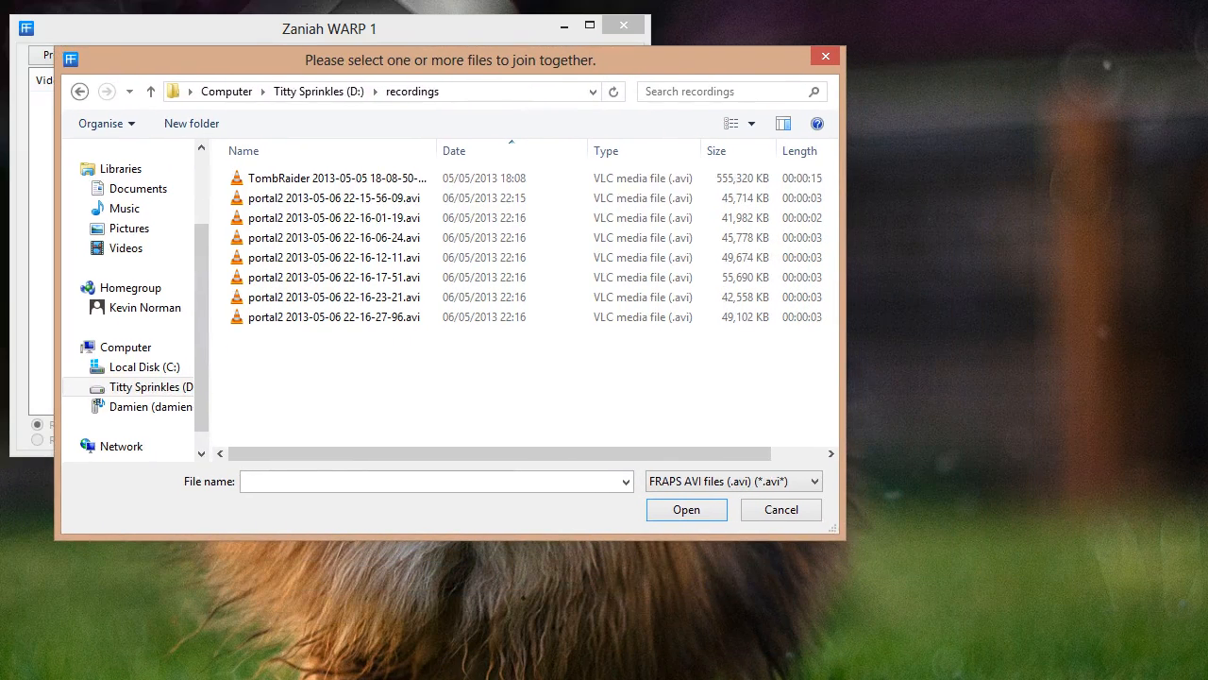
double_click(334, 238)
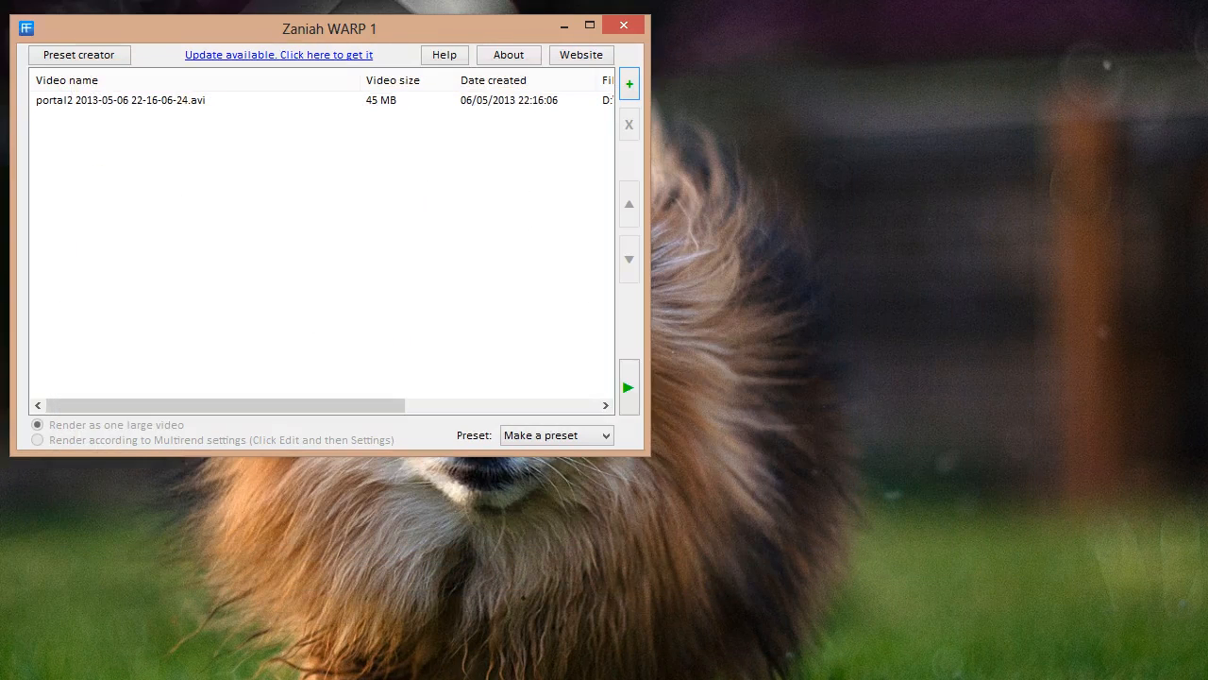
click(120, 100)
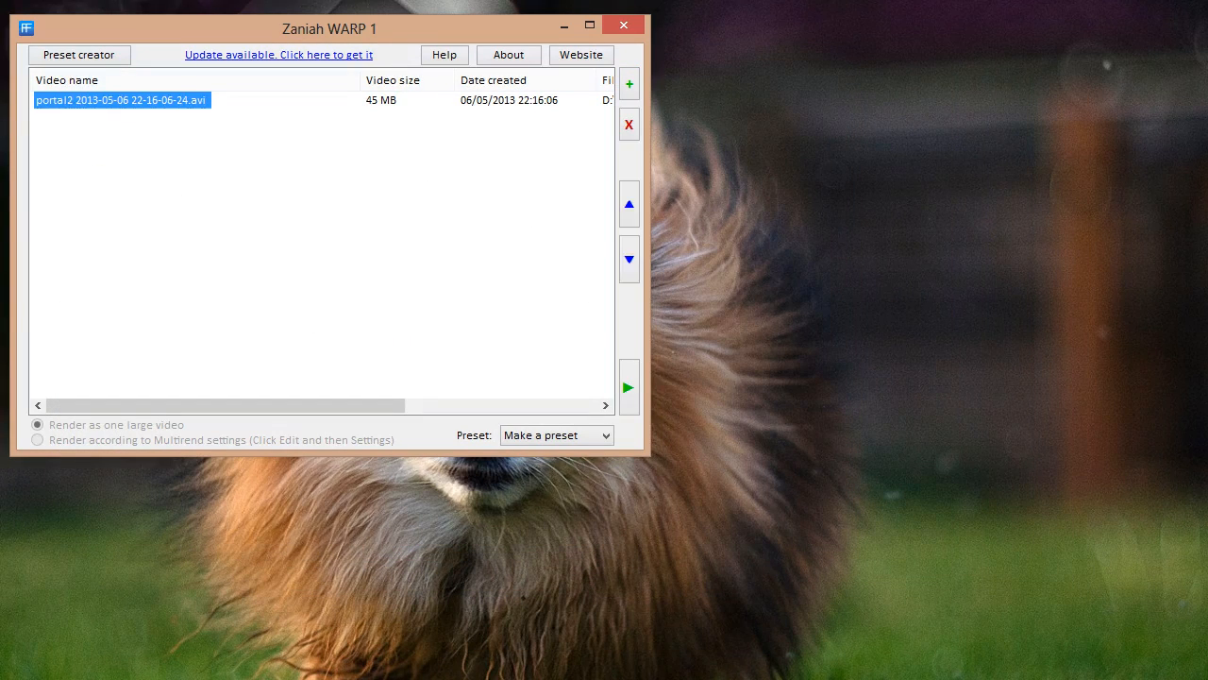
click(630, 124)
click(629, 84)
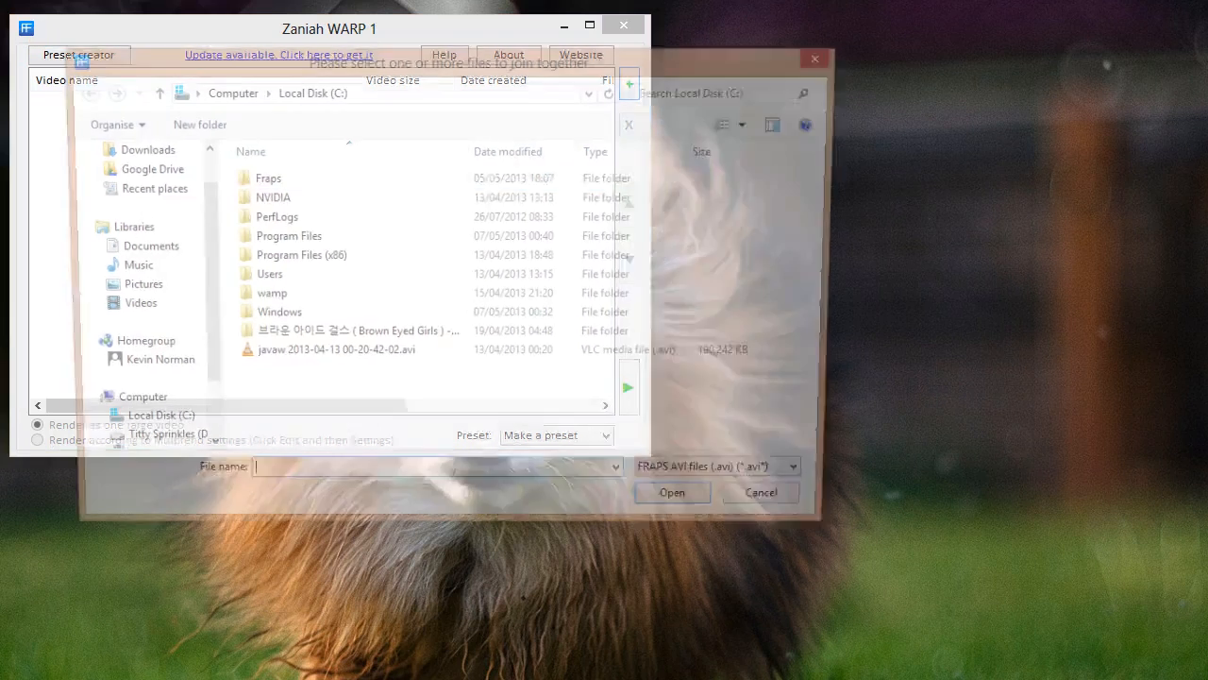
key(Escape)
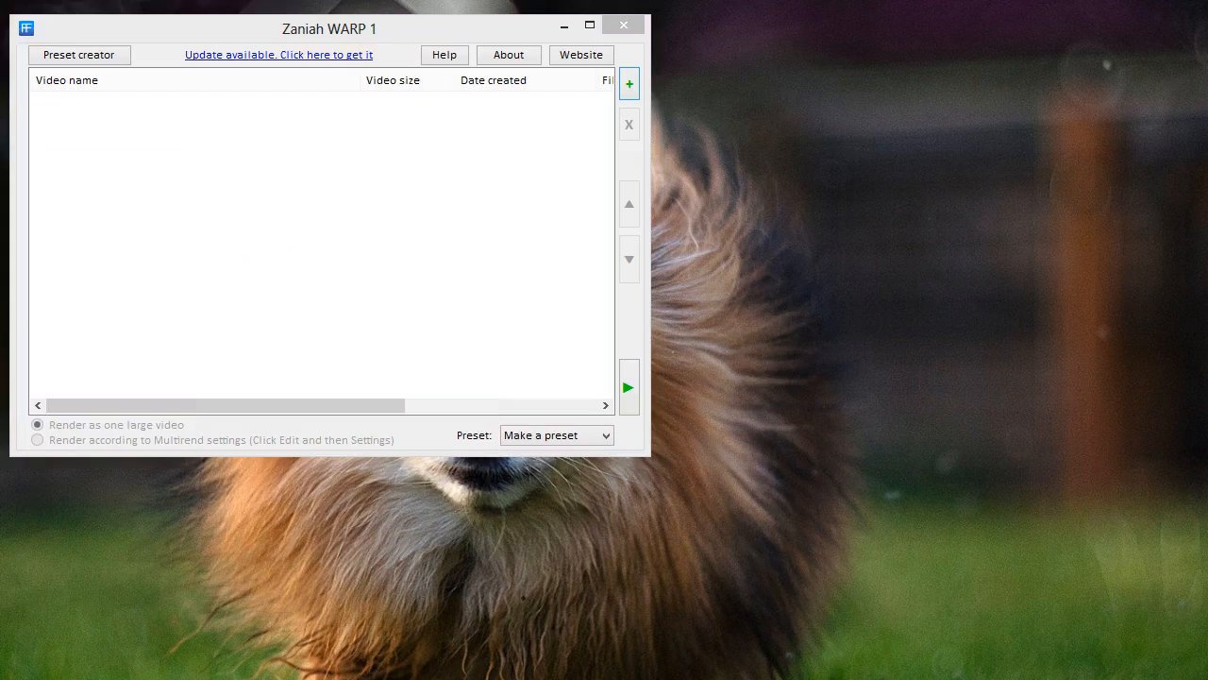
Add the five portal2 recordings 22-16-01-19 through 22-16-23-21 to the video list
drag(0, 60, 566, 59)
click(358, 217)
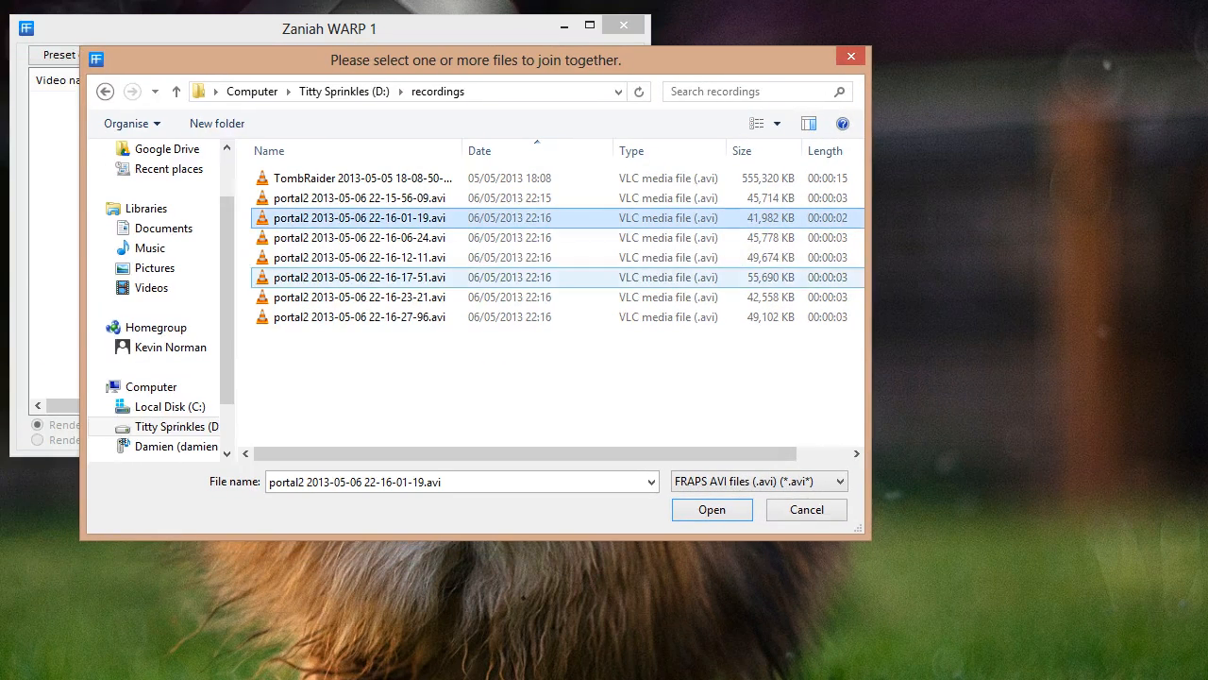
shift+click(358, 297)
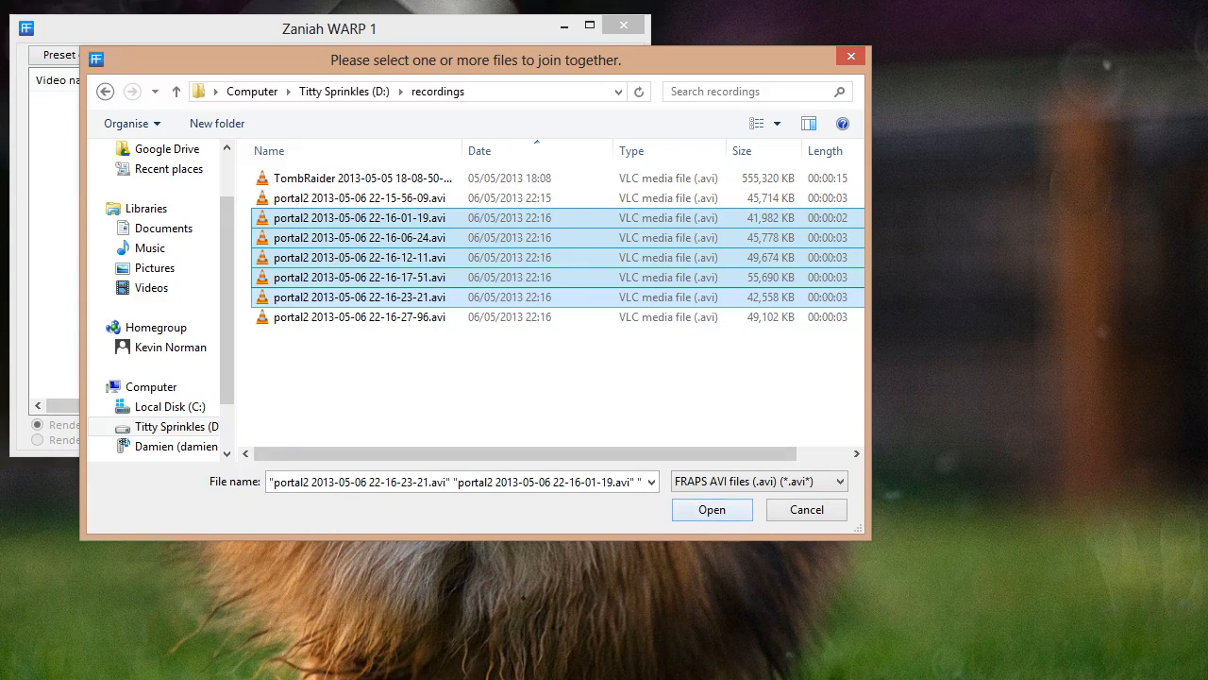
click(712, 509)
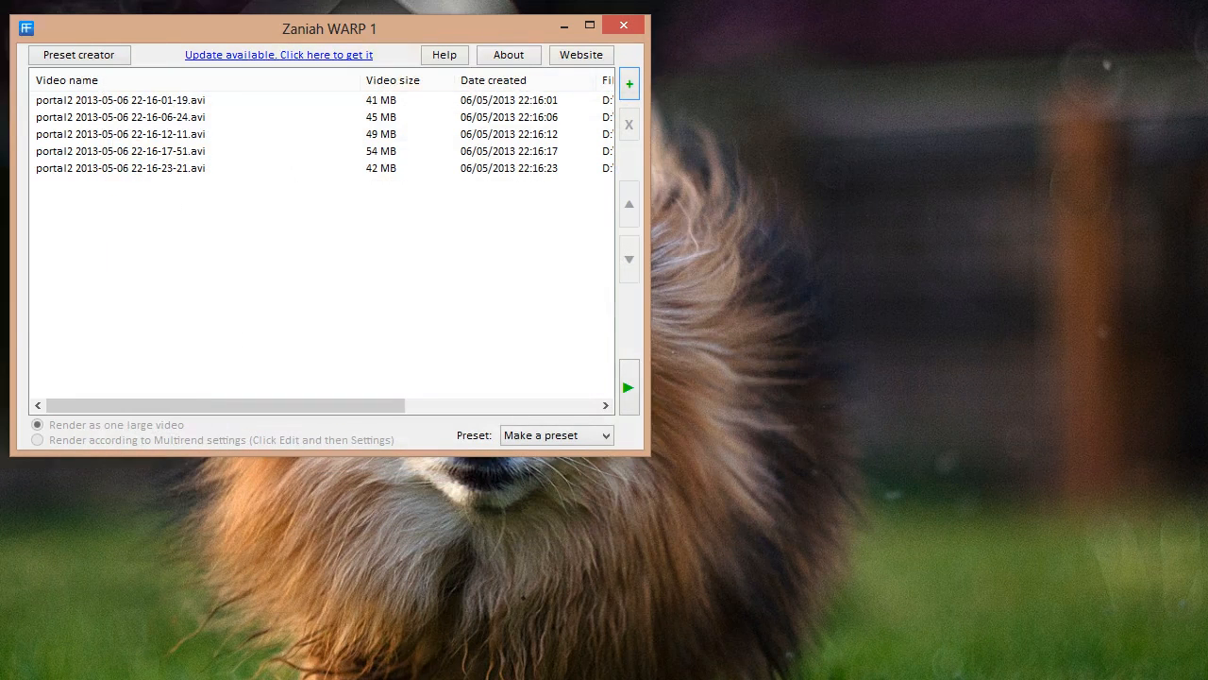
mouse_move(284, 406)
mouse_down()
mouse_move(476, 406)
mouse_move(282, 406)
mouse_up()
Apply the portal 2 lets play preset, re-add the five recordings, and queue them for rendering
click(556, 435)
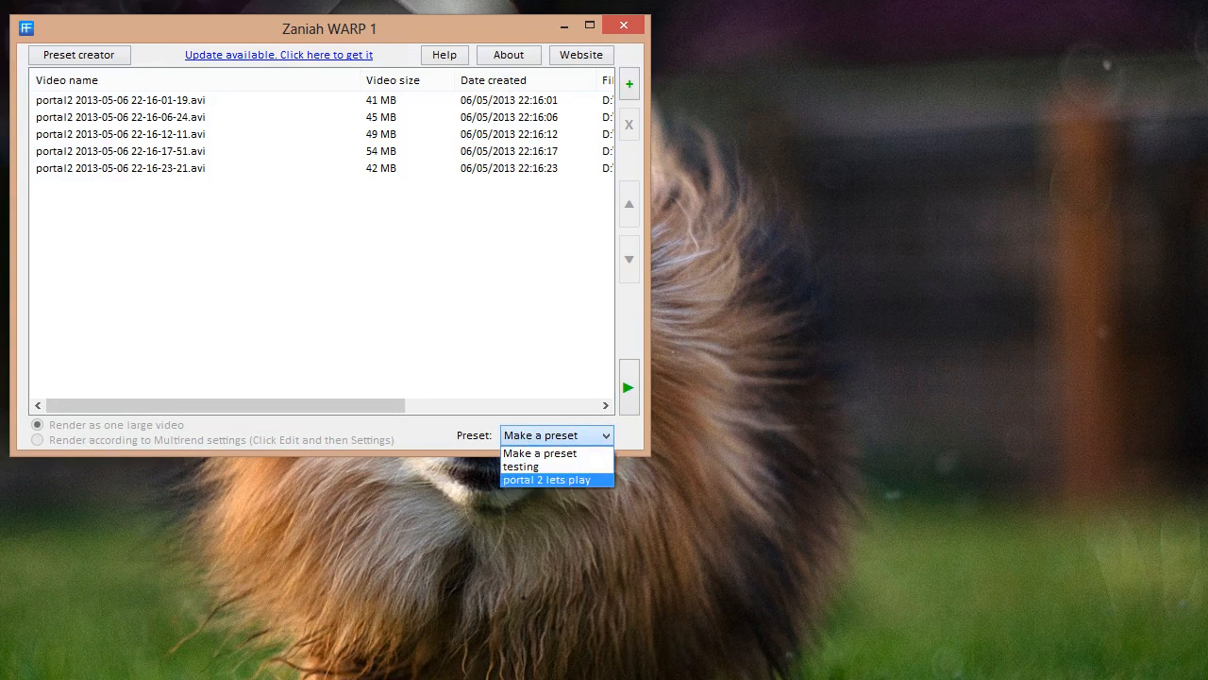
click(547, 483)
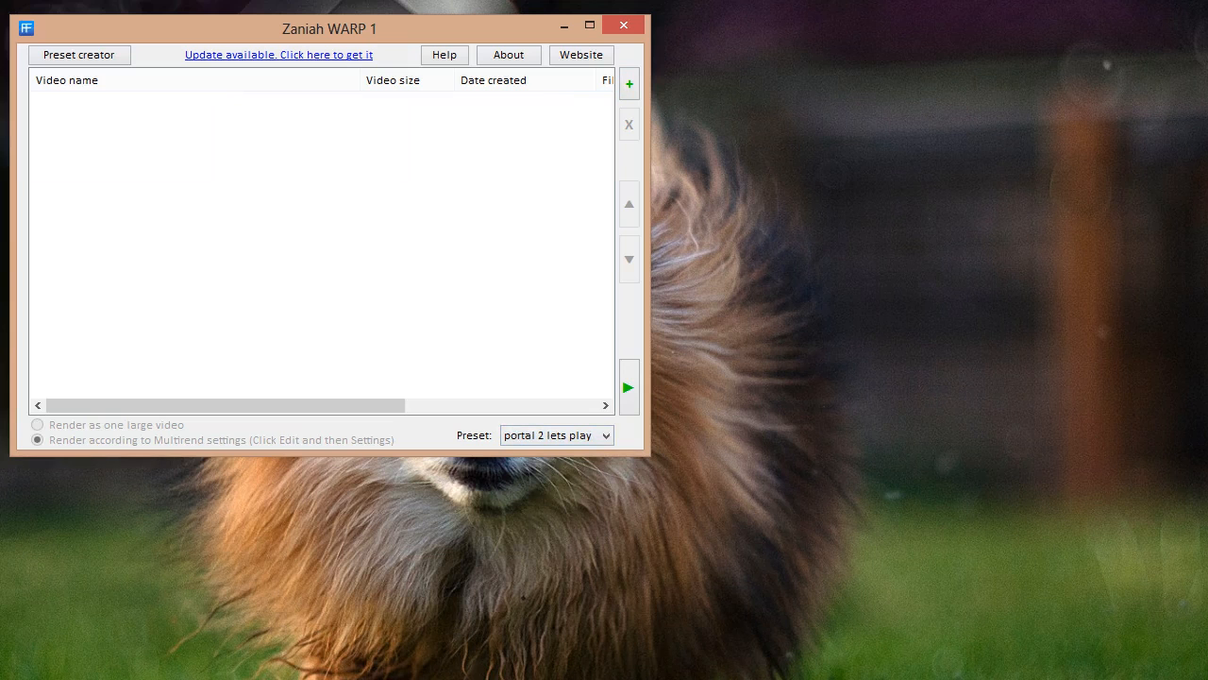
click(630, 84)
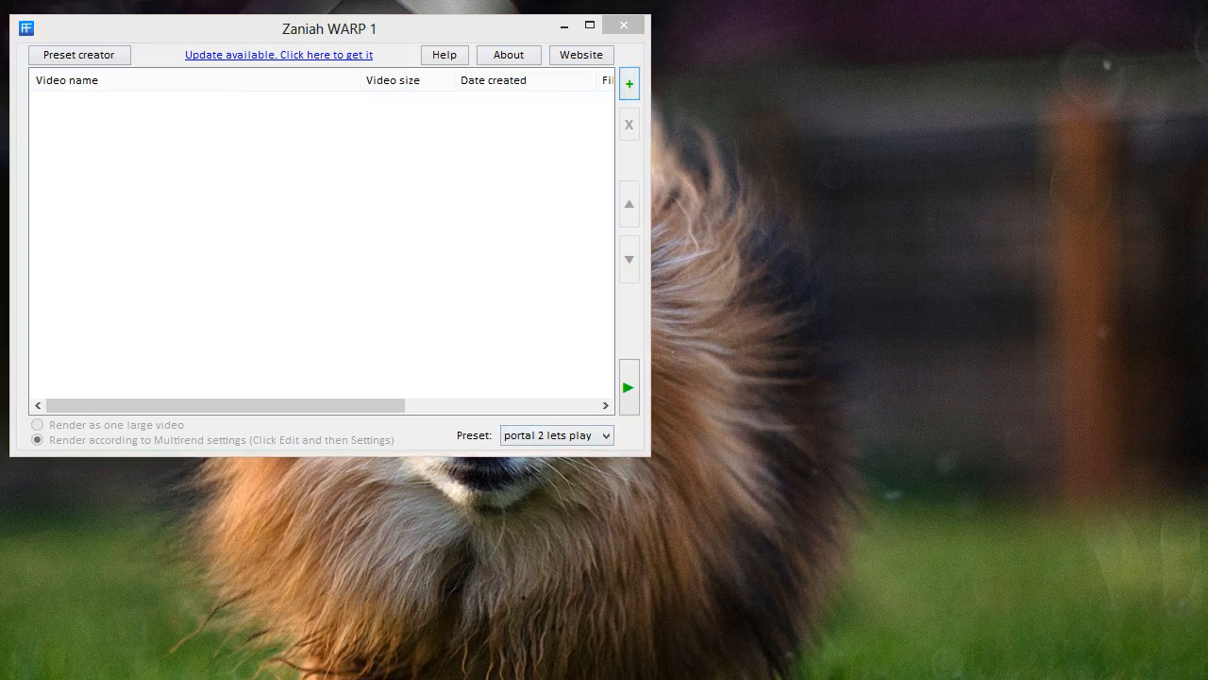
drag(604, 56, 0, 132)
drag(0, 137, 460, 57)
key(Return)
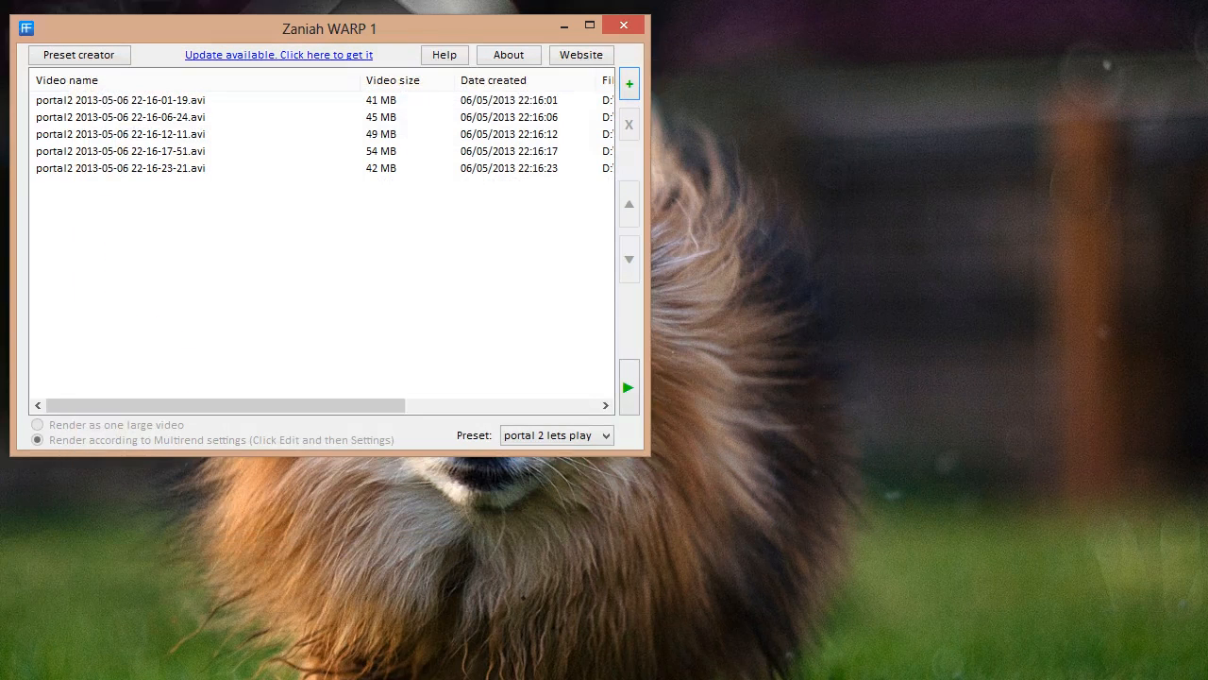
mouse_move(226, 406)
mouse_down()
mouse_move(418, 406)
mouse_move(225, 406)
mouse_up()
click(630, 387)
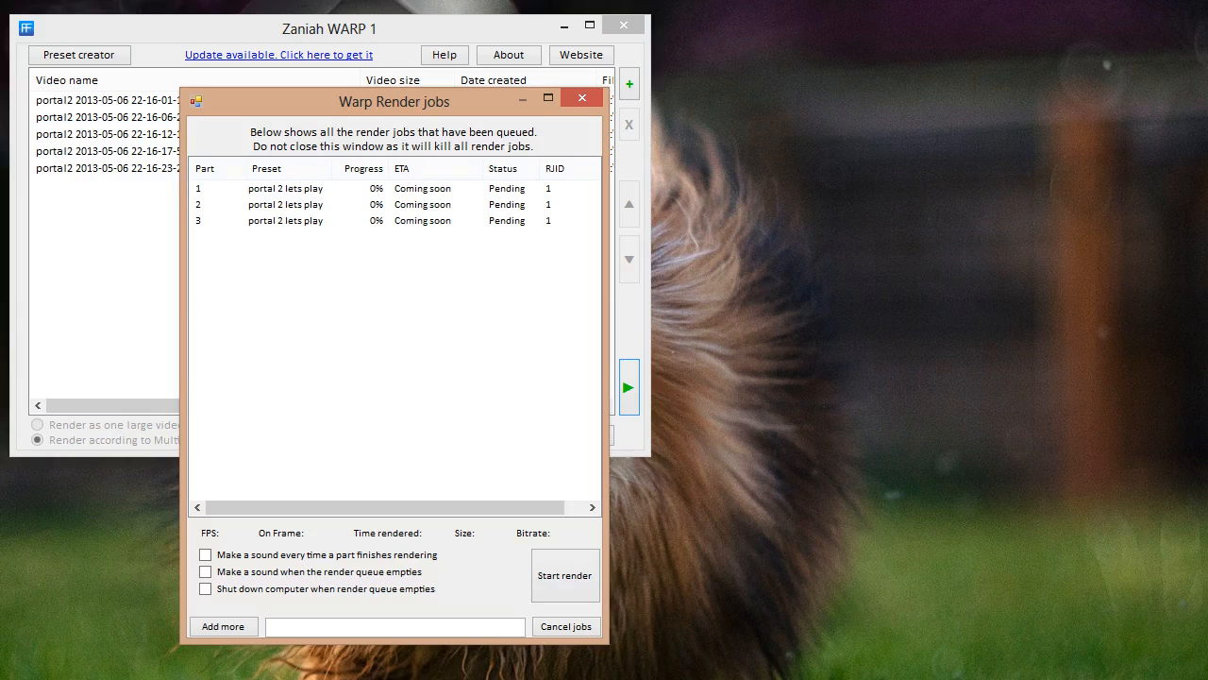
Inspect the three queued render parts, then browse the preset's audio and multi-part settings
click(286, 188)
click(286, 205)
click(286, 220)
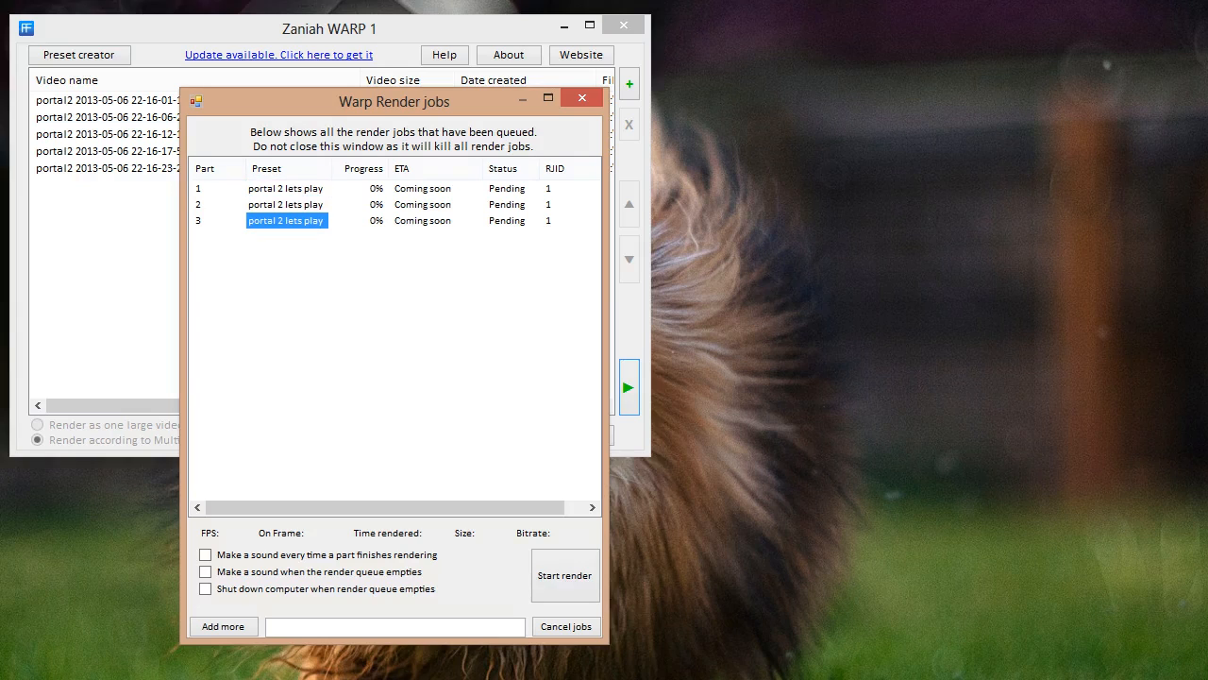
click(286, 189)
click(286, 204)
click(286, 221)
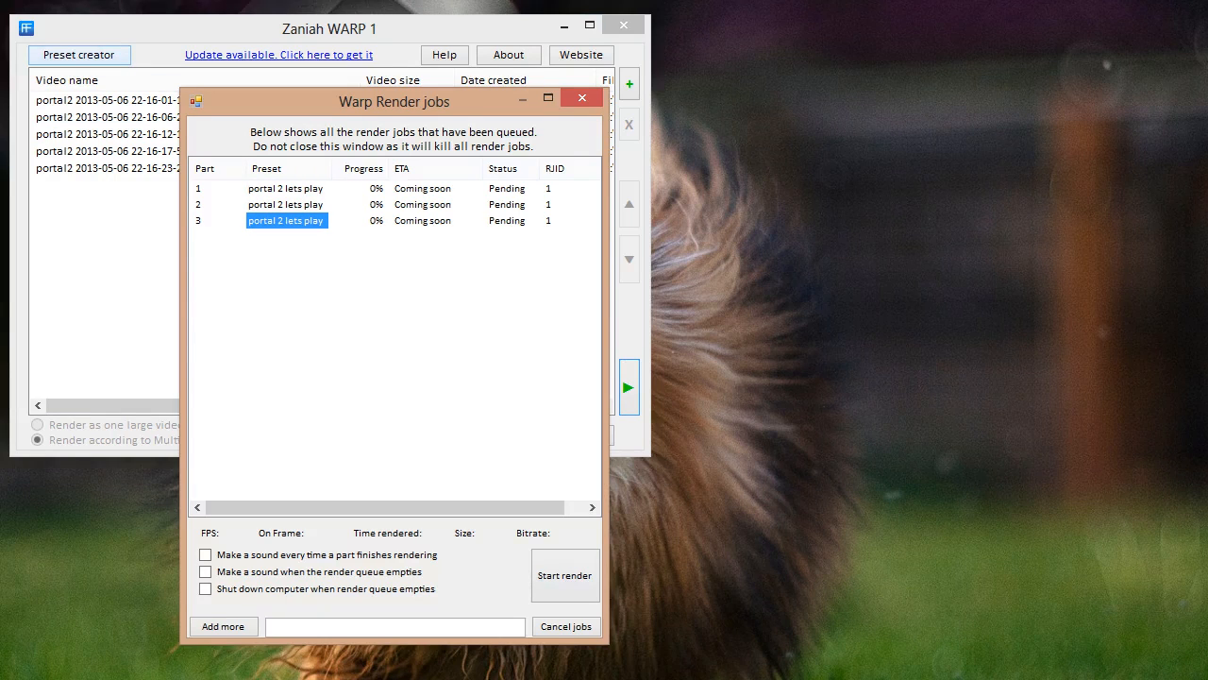
click(80, 55)
click(0, 70)
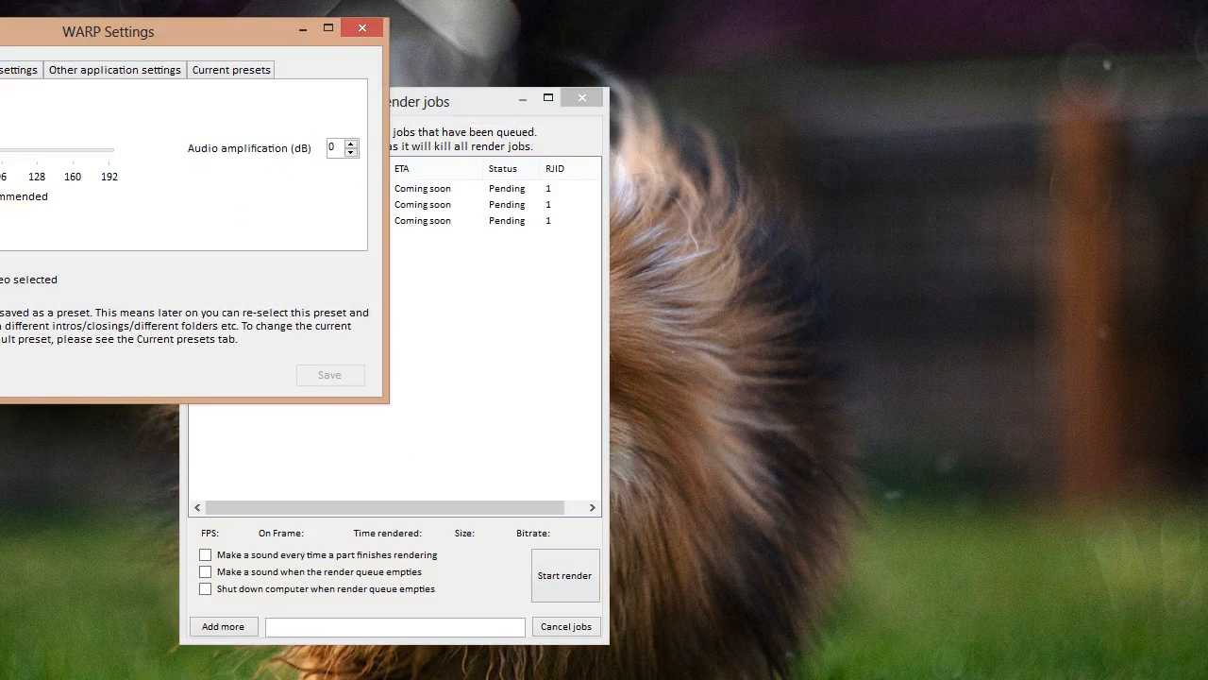
click(12, 70)
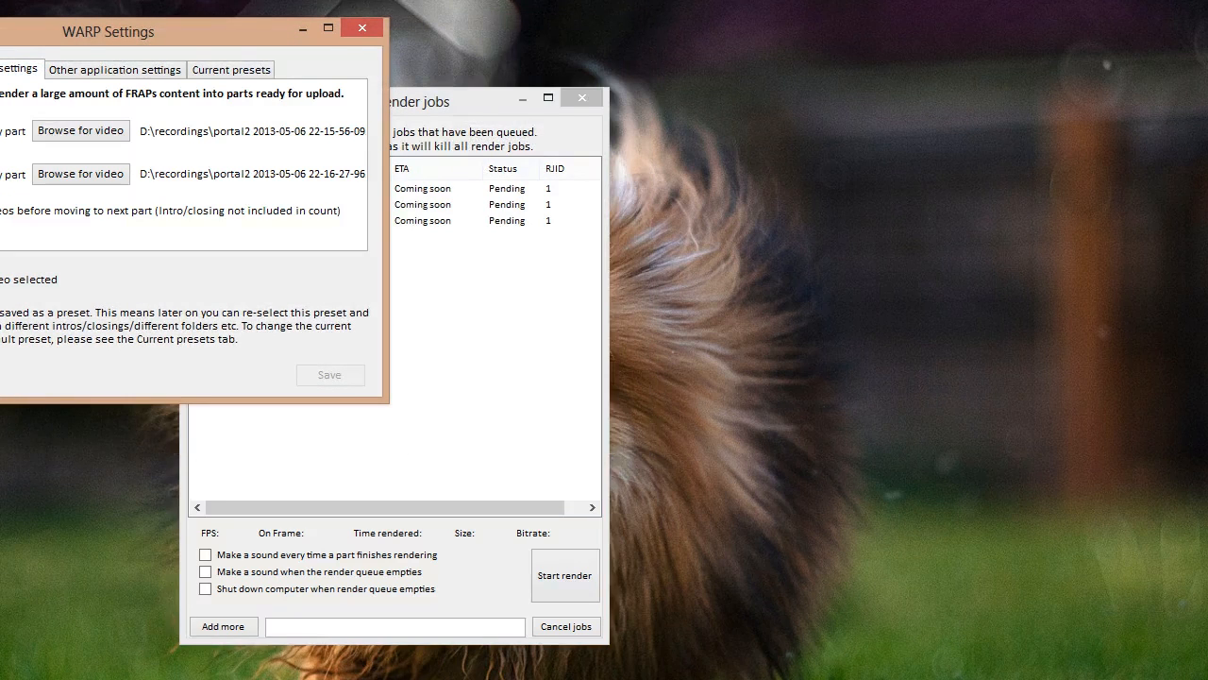
Check the preset used by parts 1, 2 and 3 in the queue, then close the settings window
key(alt+Tab)
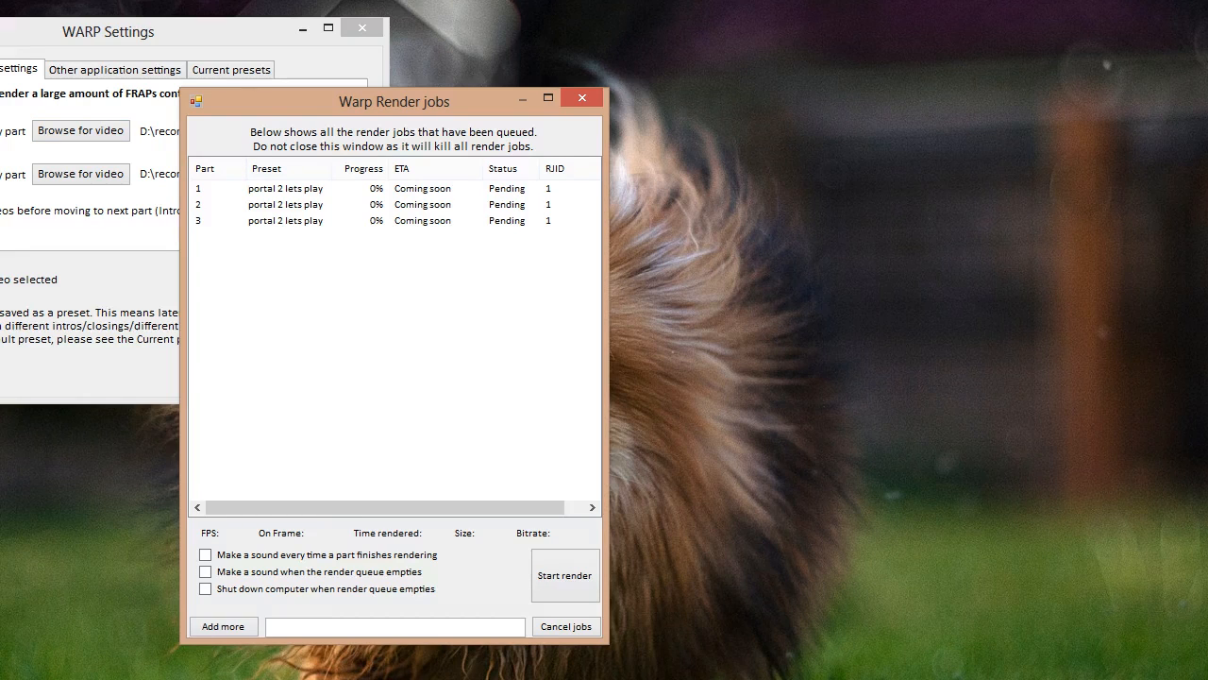
click(286, 188)
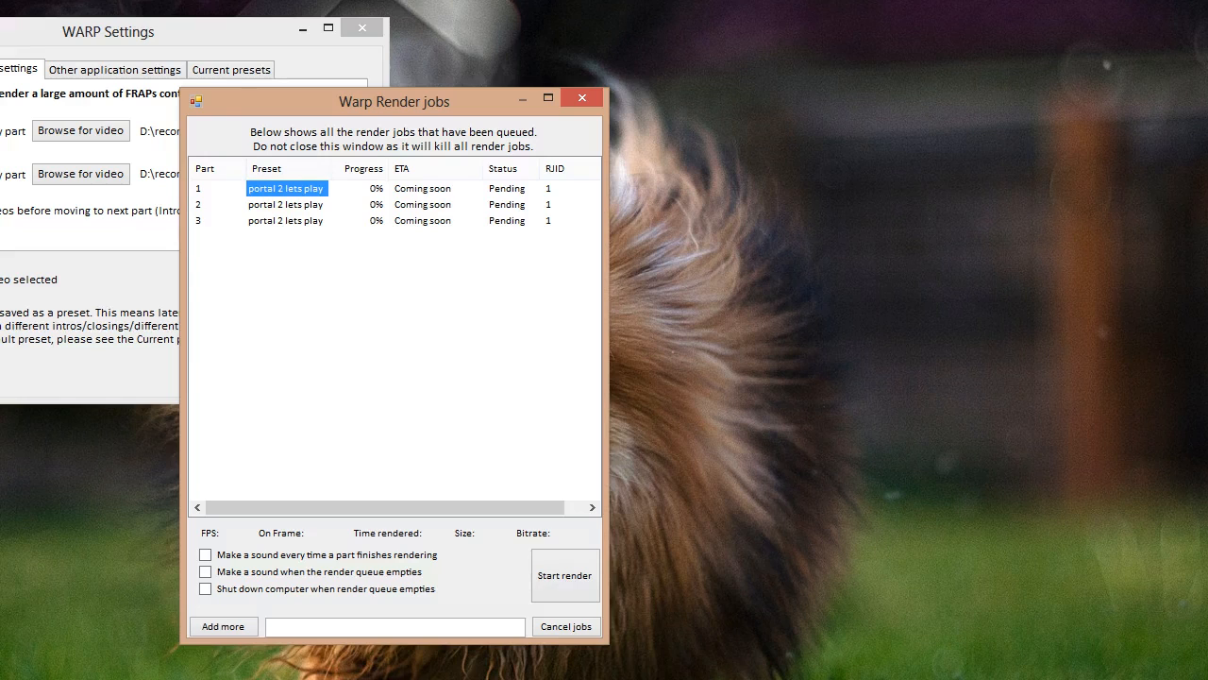
click(286, 205)
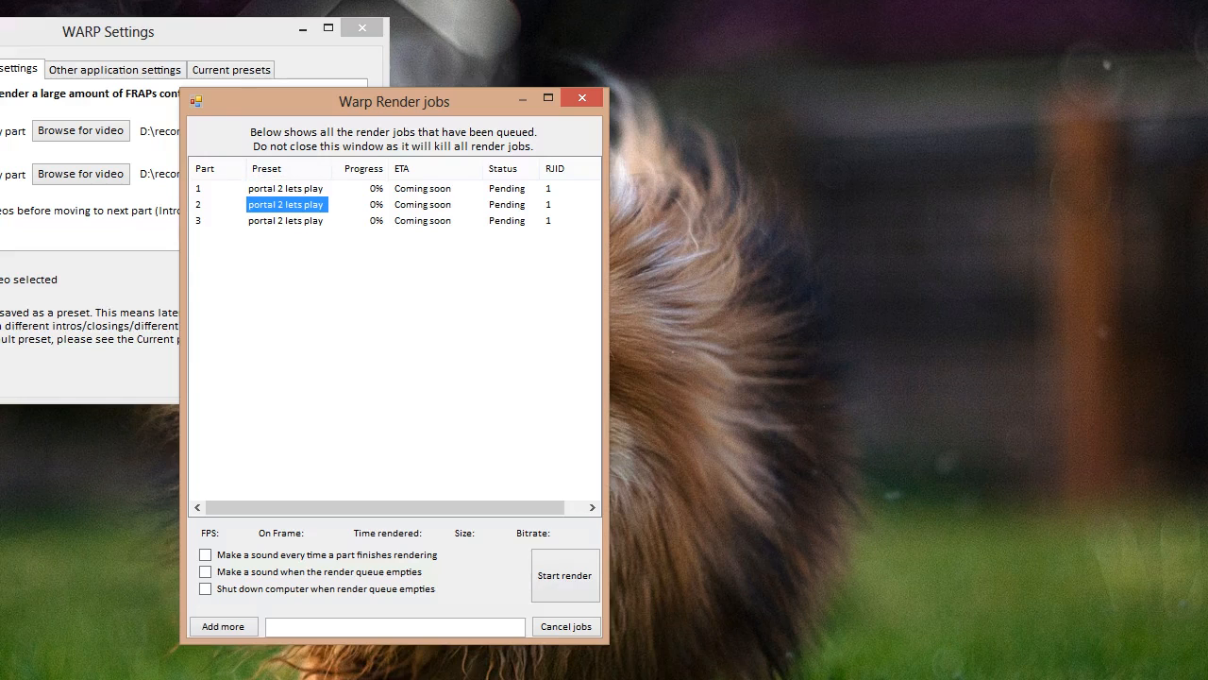
click(286, 221)
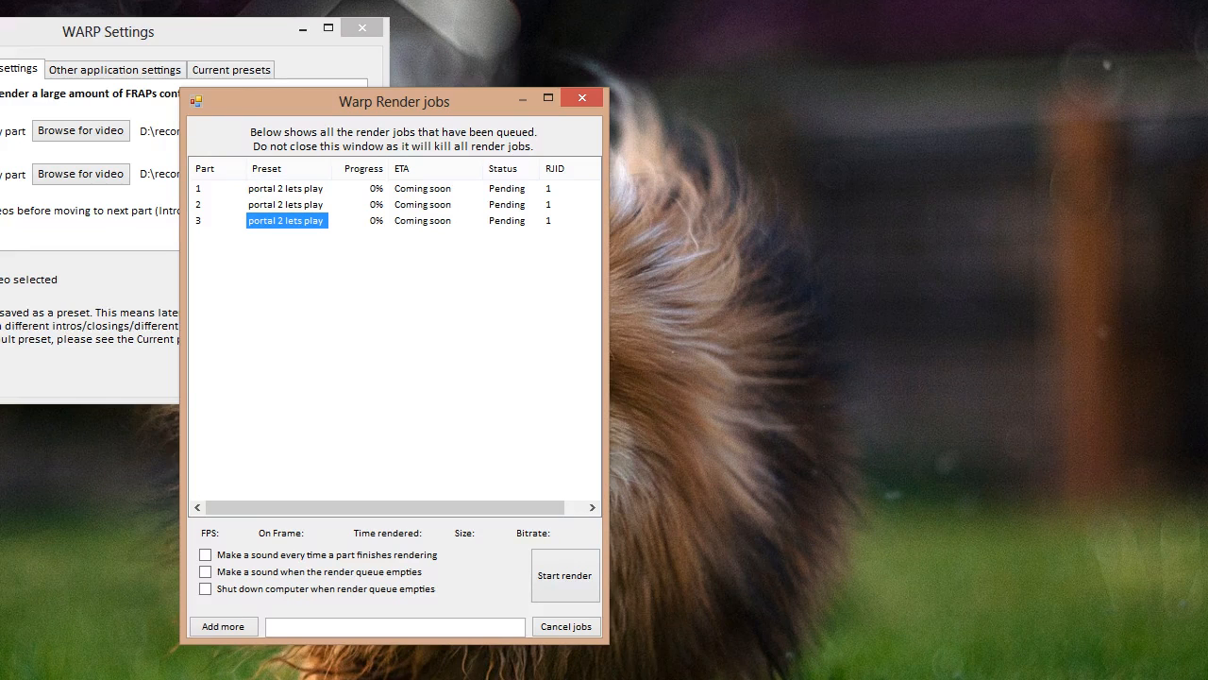
click(363, 28)
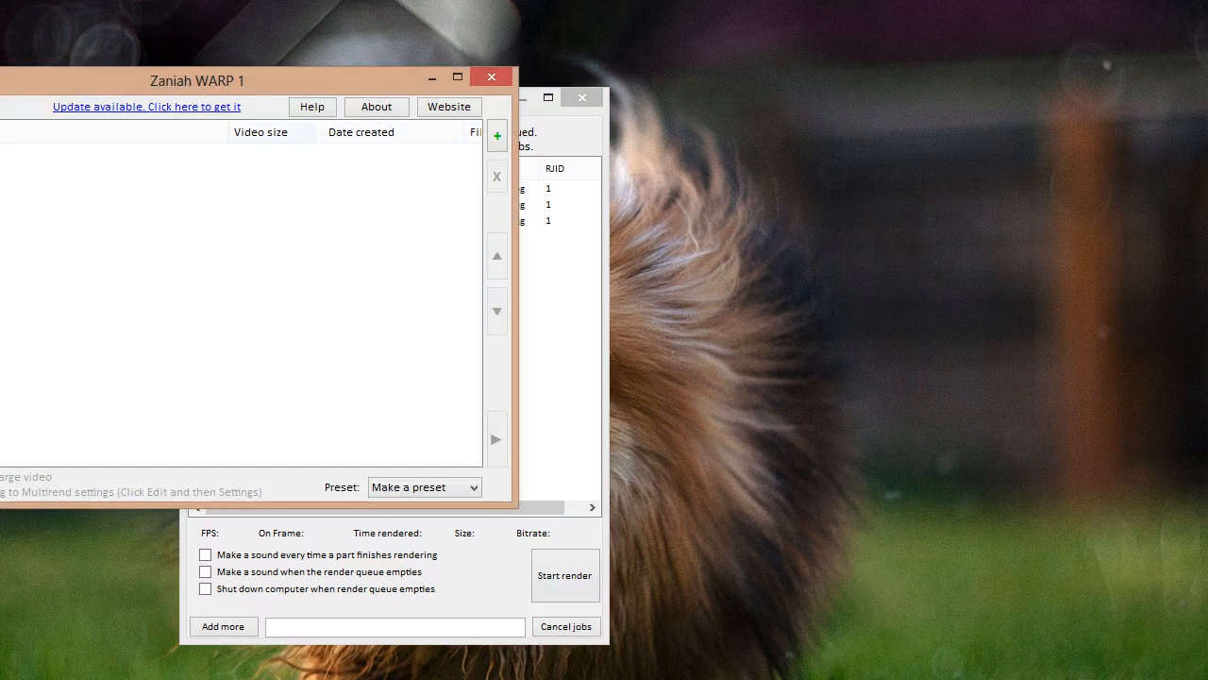
Minimize the main WARP window and move the Render jobs window up and left
drag(283, 81, 317, 136)
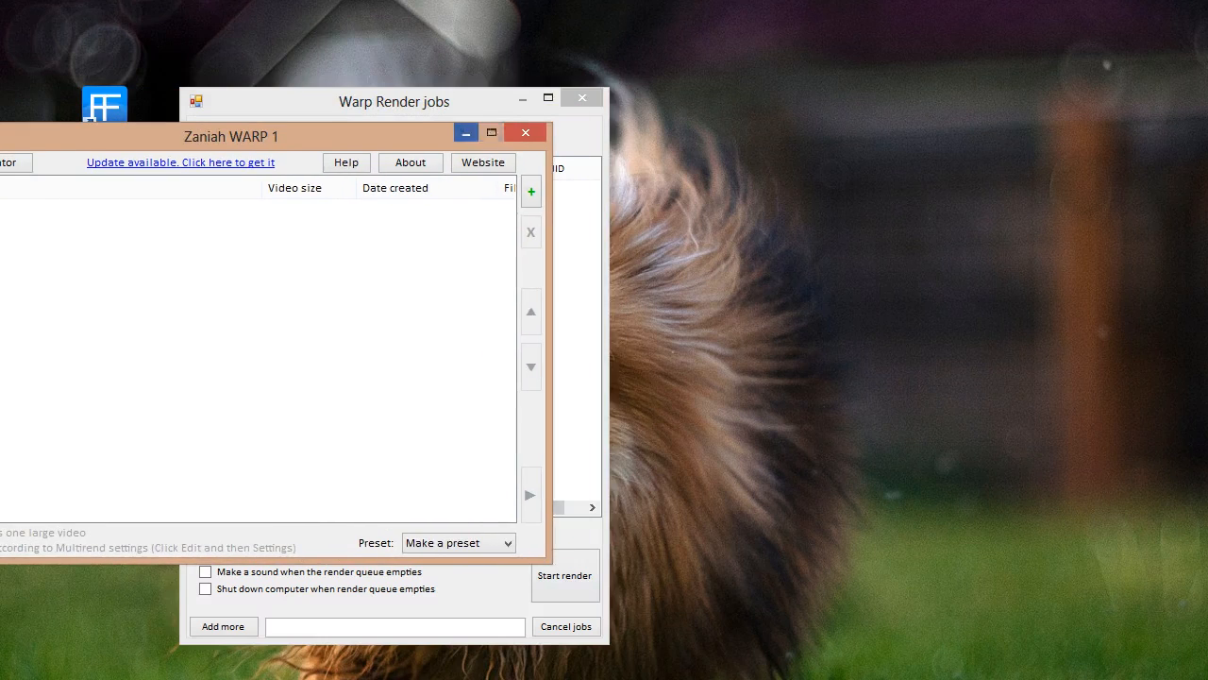
click(466, 132)
drag(394, 101, 356, 62)
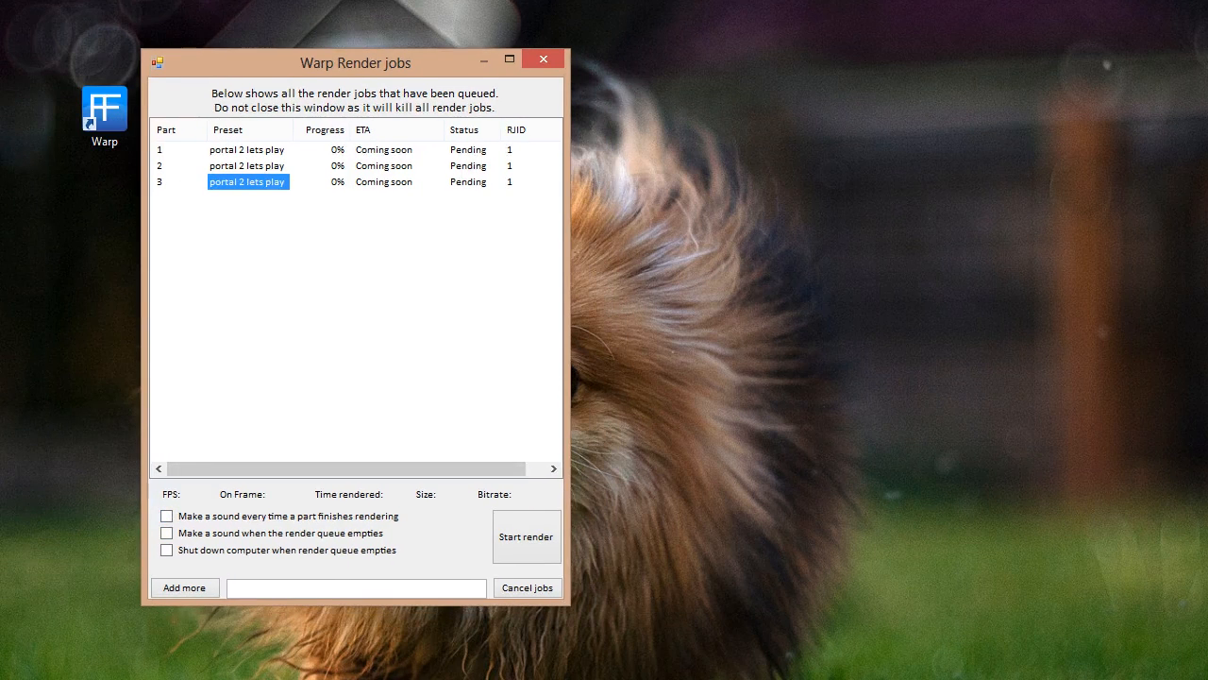
Enable sounds for each finished part and for the empty queue, then start rendering all three parts
click(166, 516)
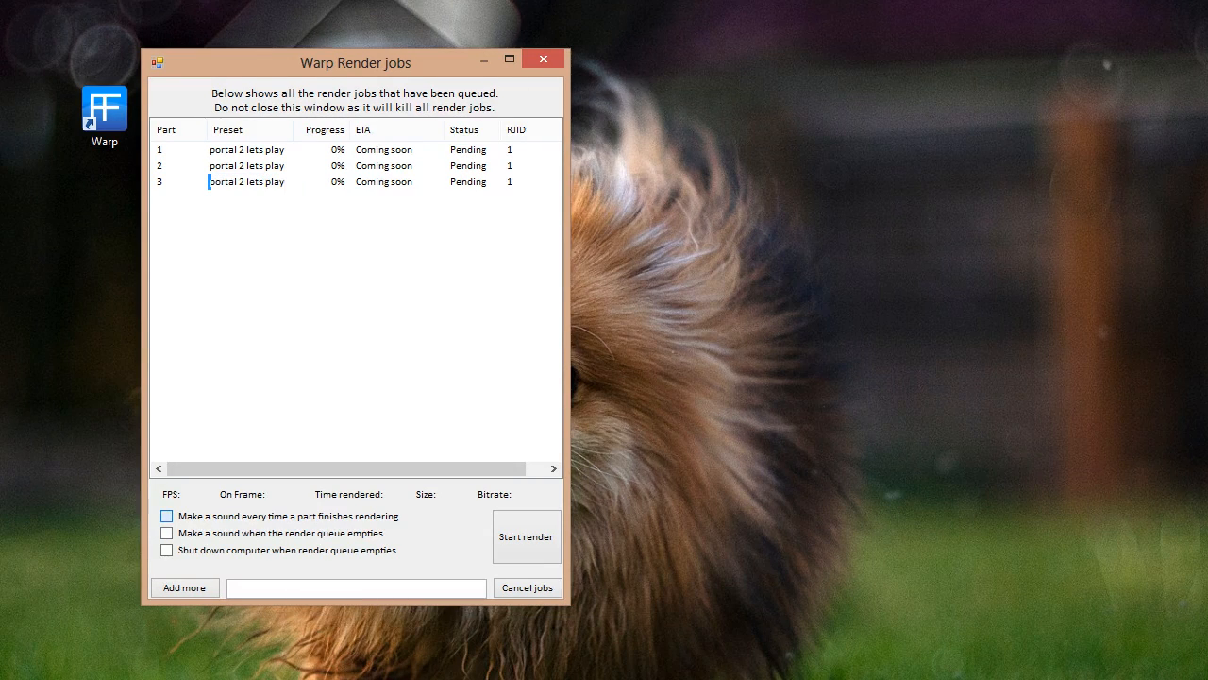
click(166, 532)
click(247, 166)
click(248, 182)
click(247, 150)
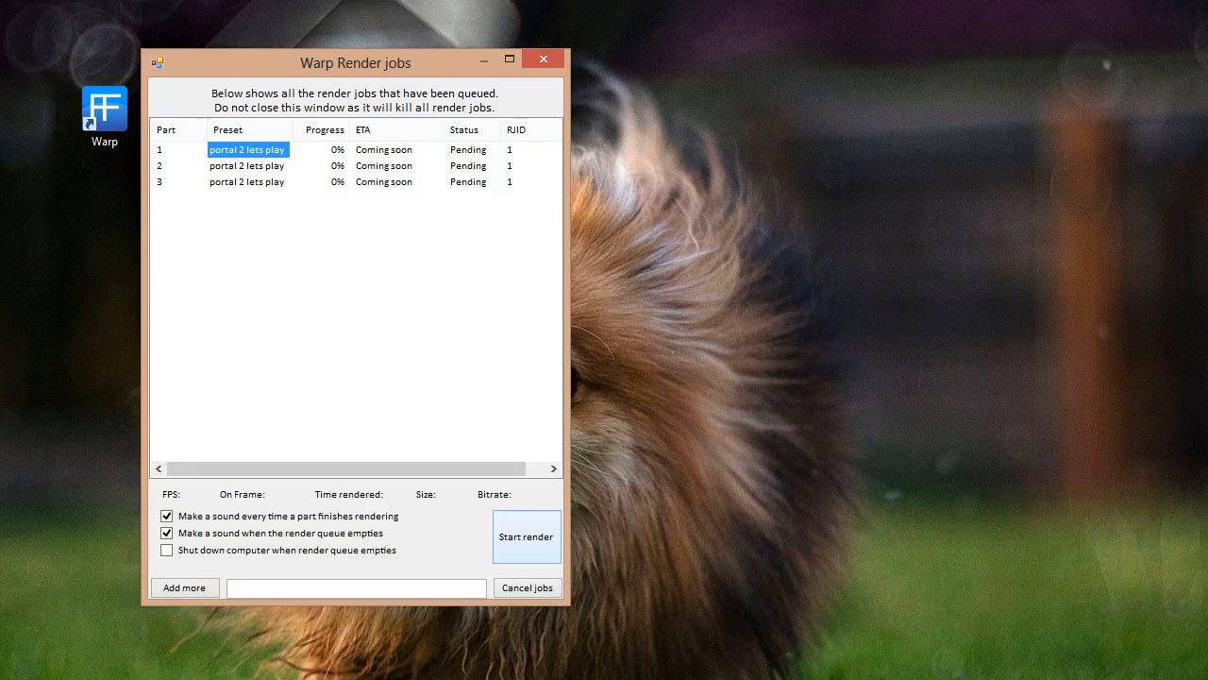
click(527, 537)
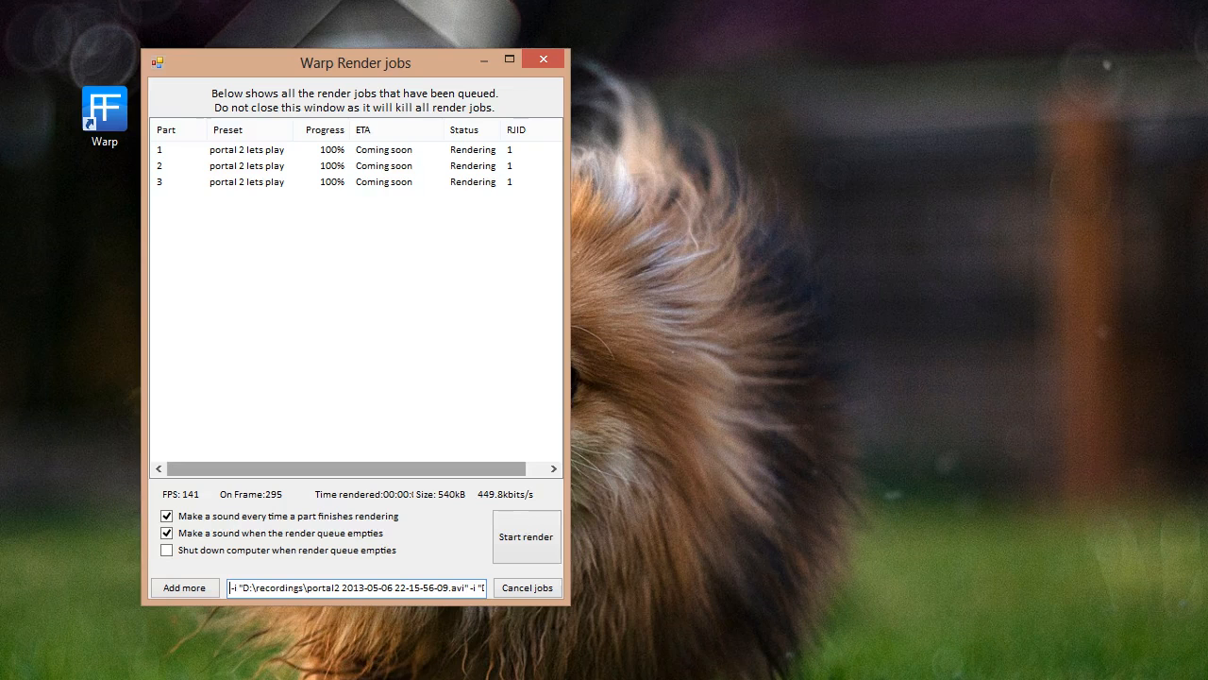
Look over the rendered Part 1, 2 and 3 .mkv files on the desktop and play Part 1 in VLC
drag(38, 92, 0, 236)
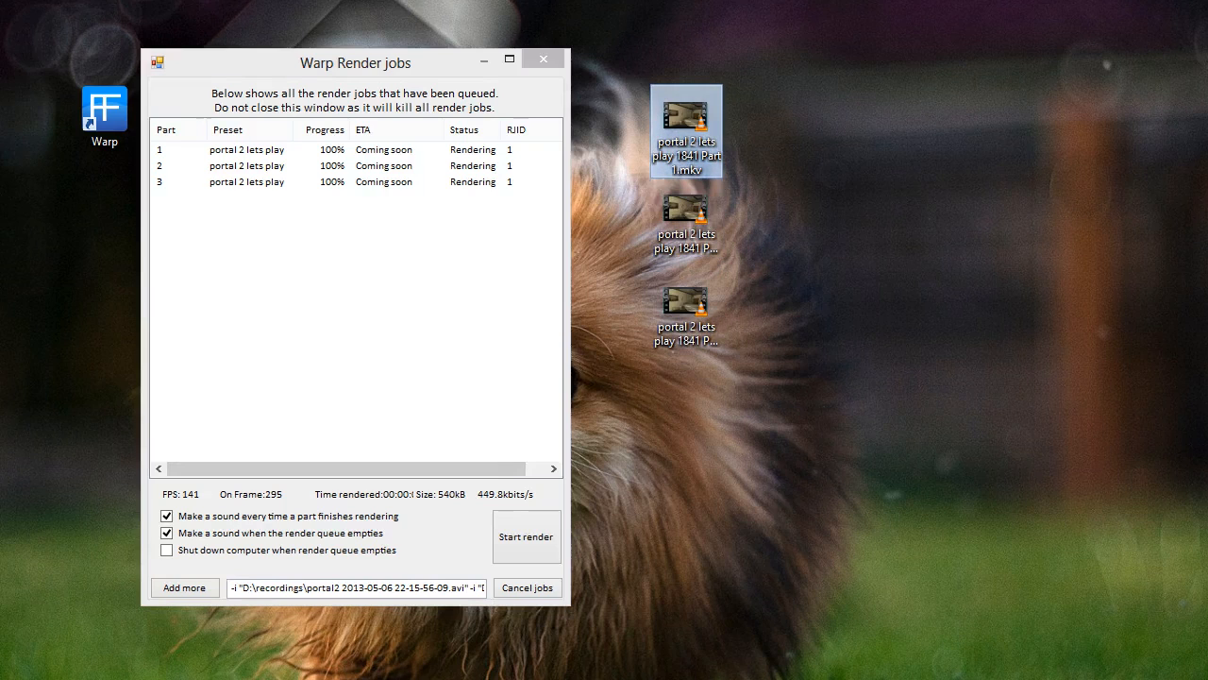
click(687, 215)
key(Down)
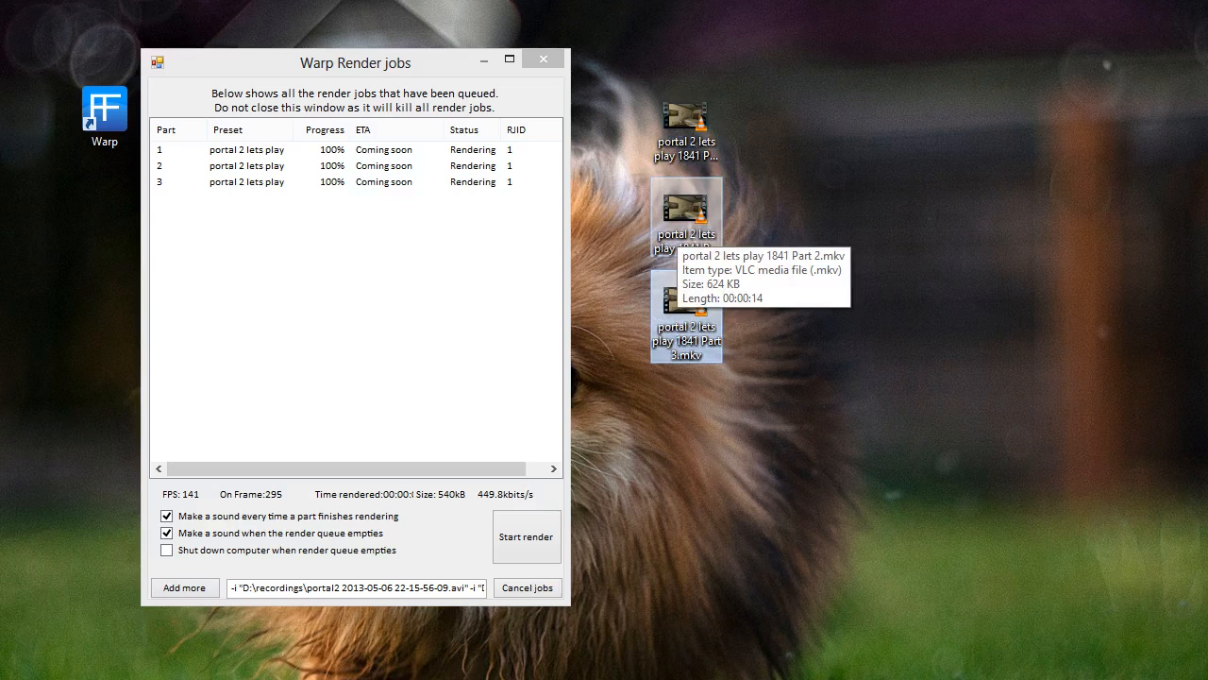
click(679, 227)
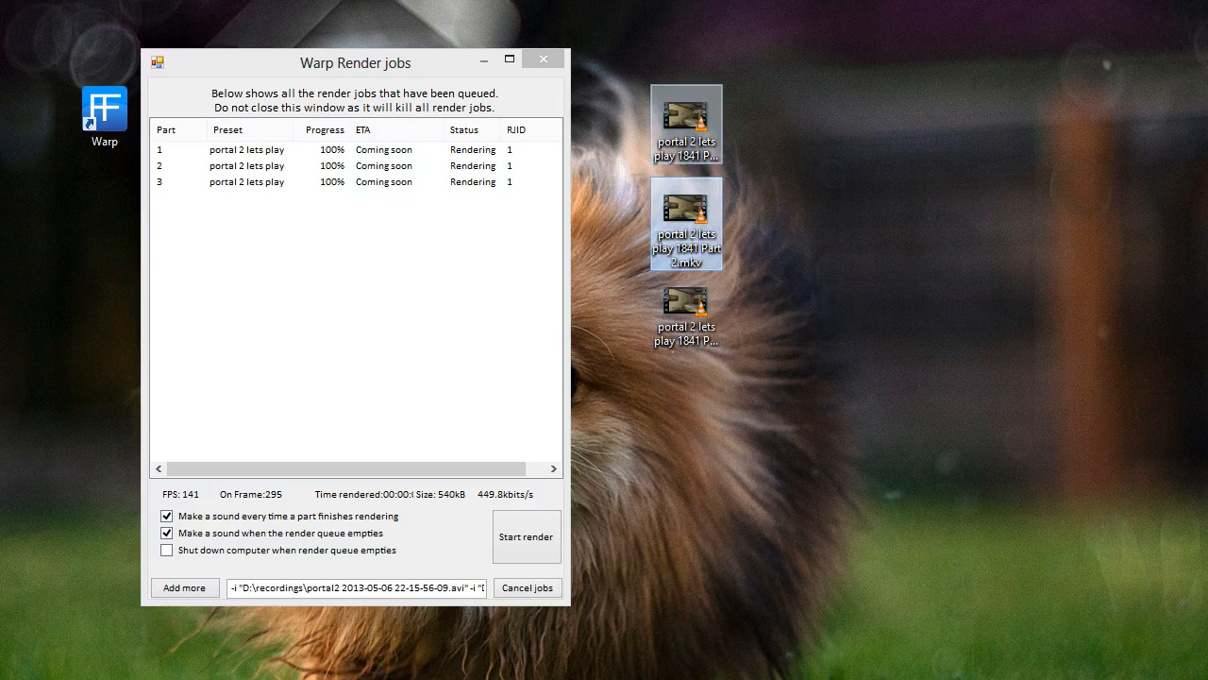
click(684, 138)
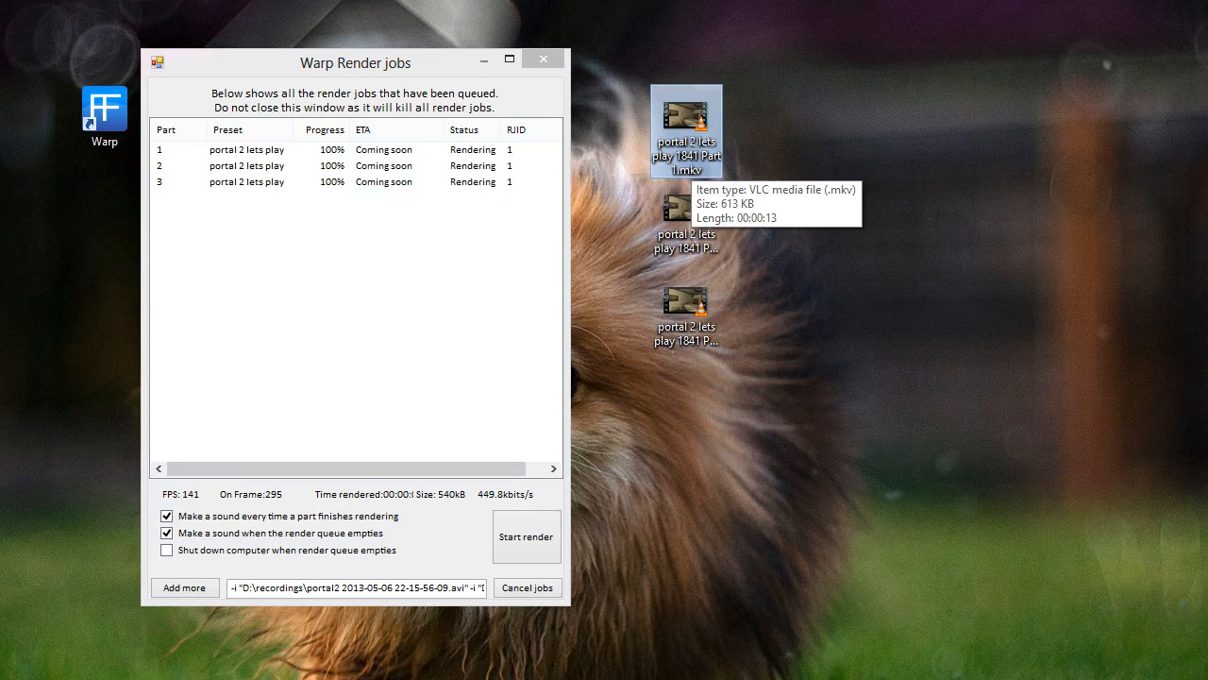
click(686, 224)
click(694, 307)
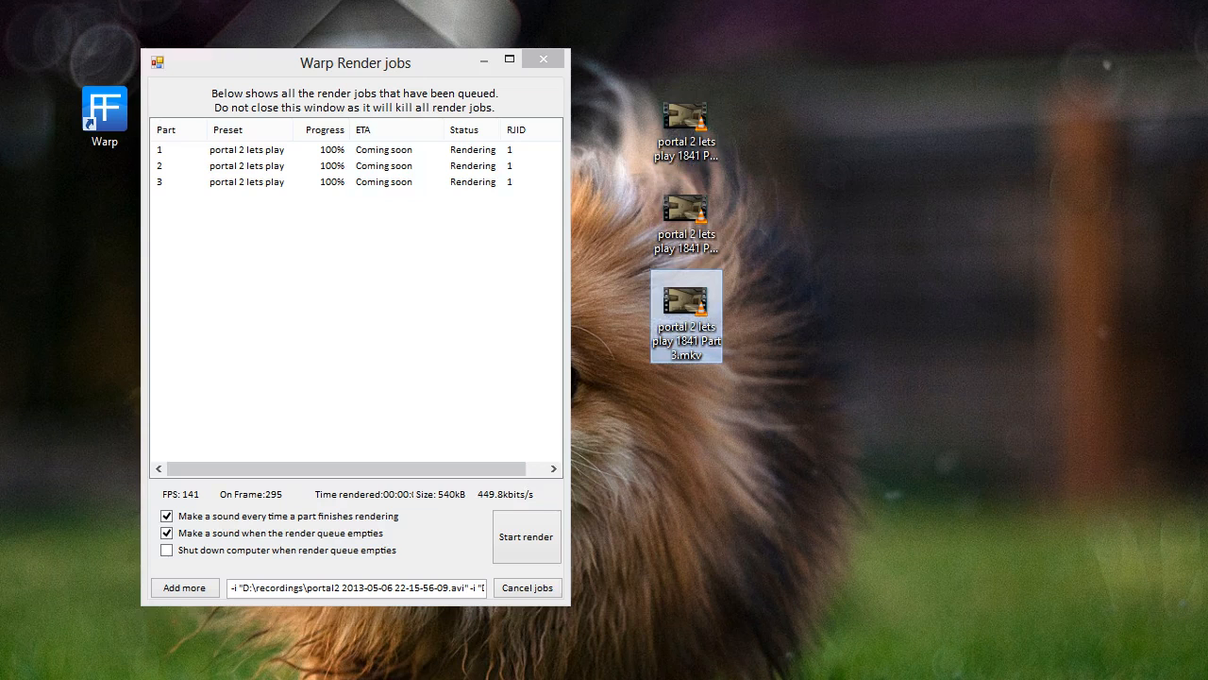
click(689, 132)
click(687, 225)
click(689, 312)
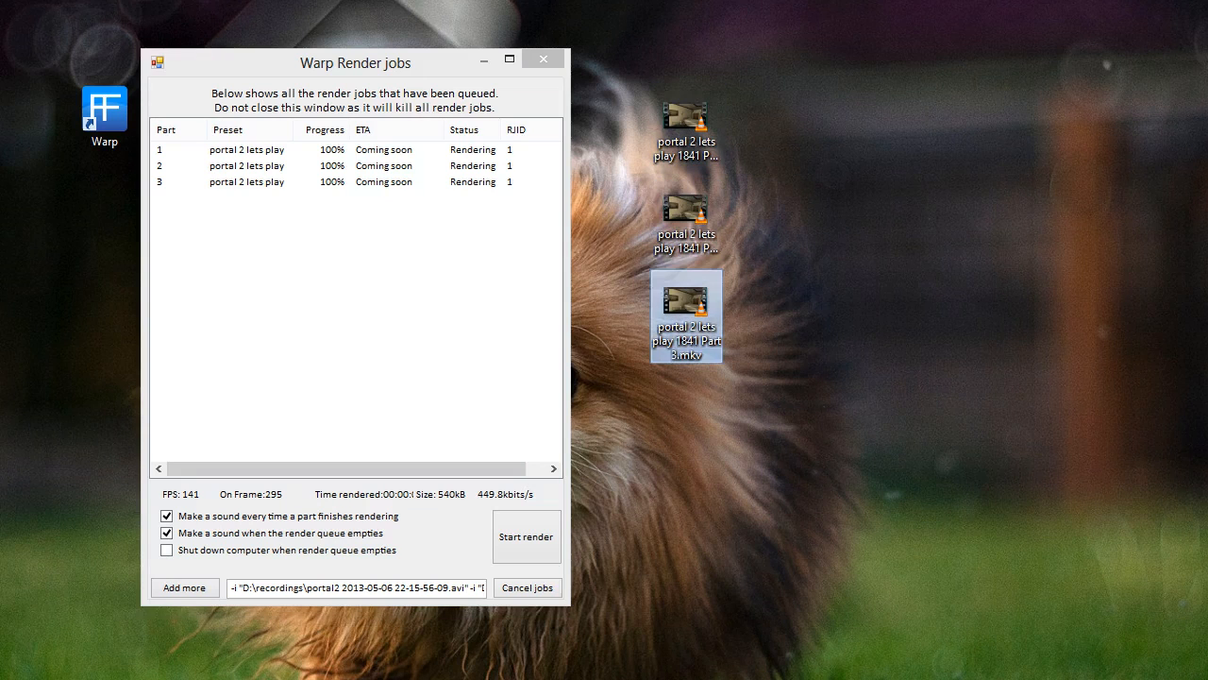
right_click(687, 134)
click(730, 146)
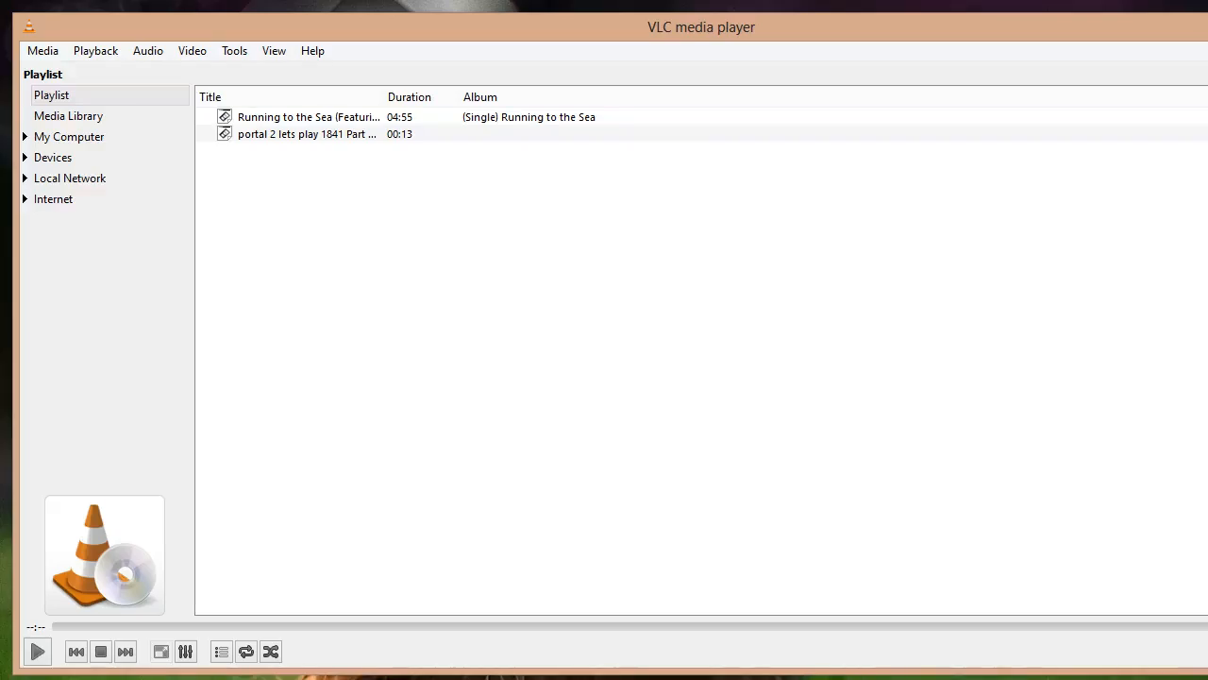
Close the video player and play Part 2.mkv in VLC media player
key(alt+F4)
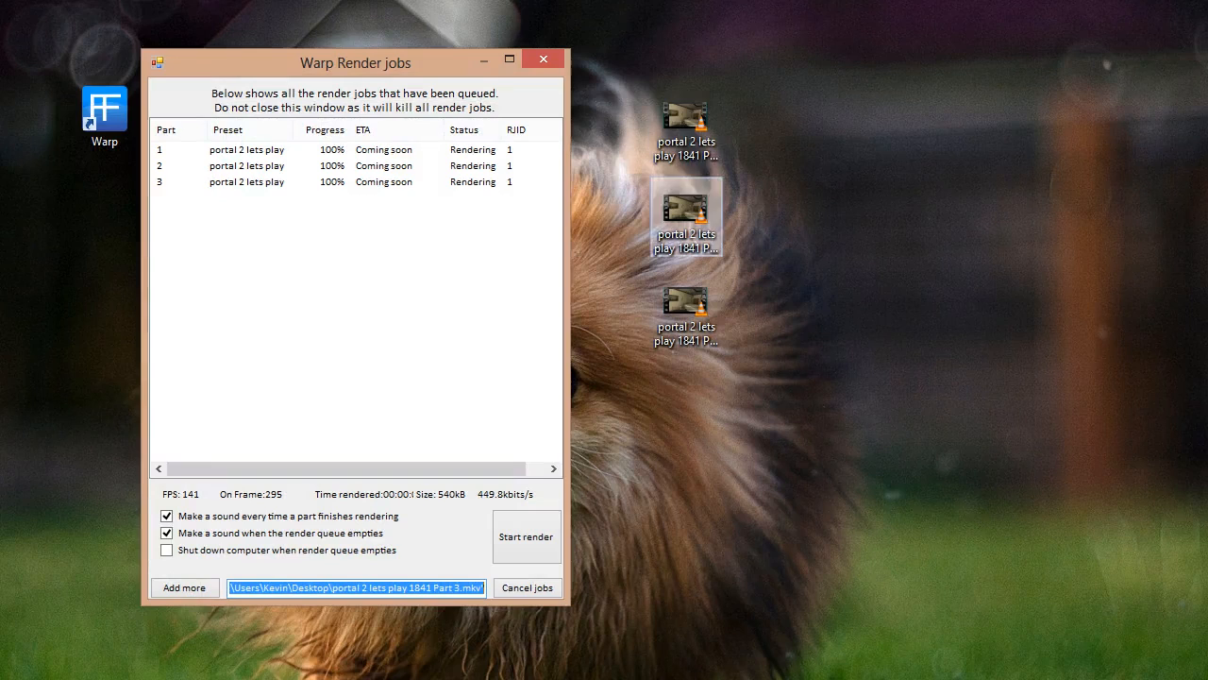
right_click(714, 213)
click(755, 224)
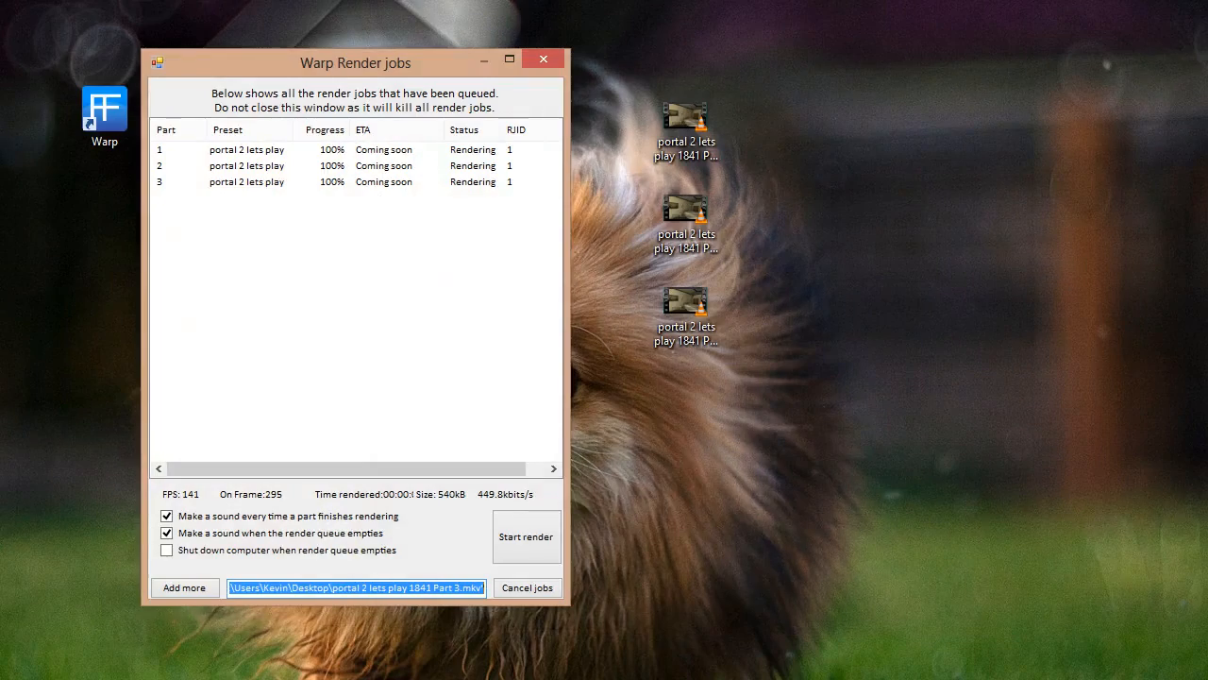
Permanently delete the three rendered Part .mkv files from the desktop
drag(926, 82, 665, 493)
key(shift+Delete)
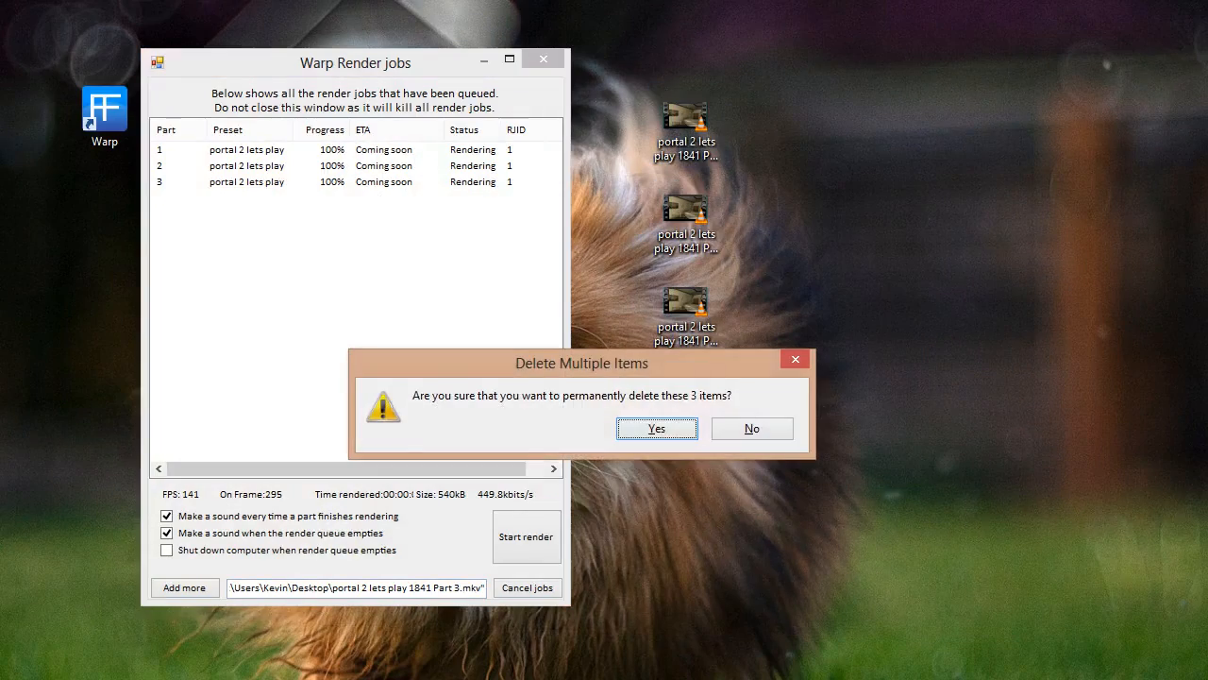
key(Return)
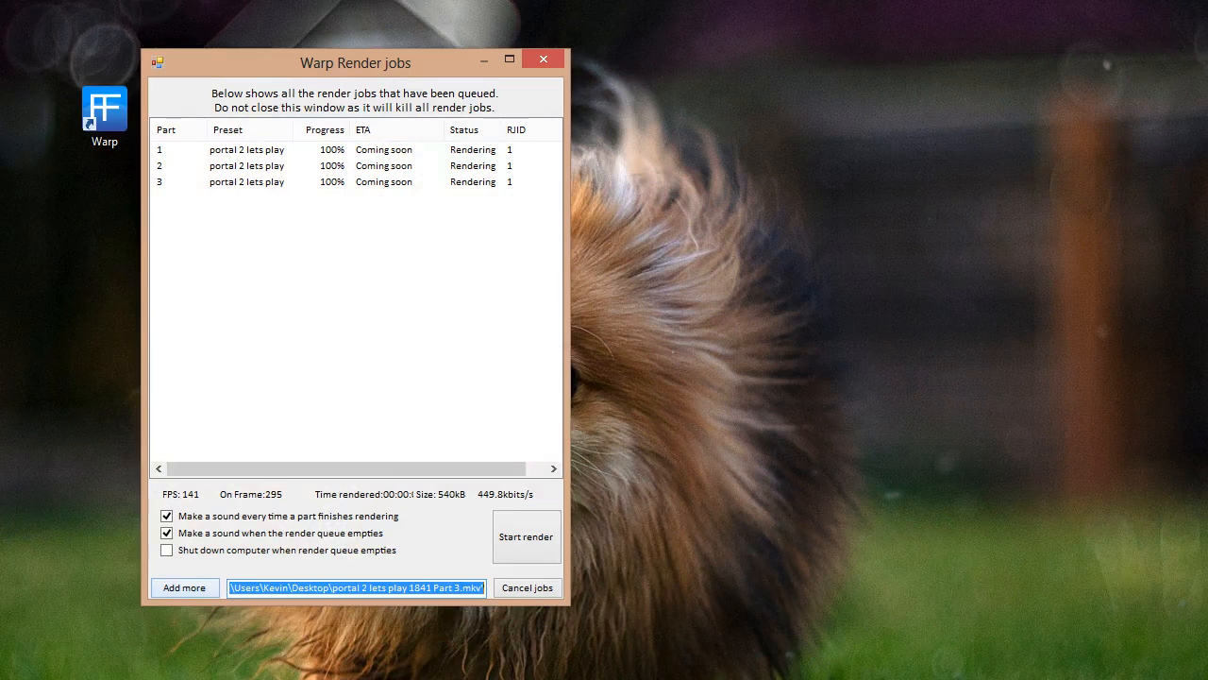
Close the render jobs window and relaunch Zaniah WARP 1 from the desktop shortcut
click(652, 188)
click(544, 58)
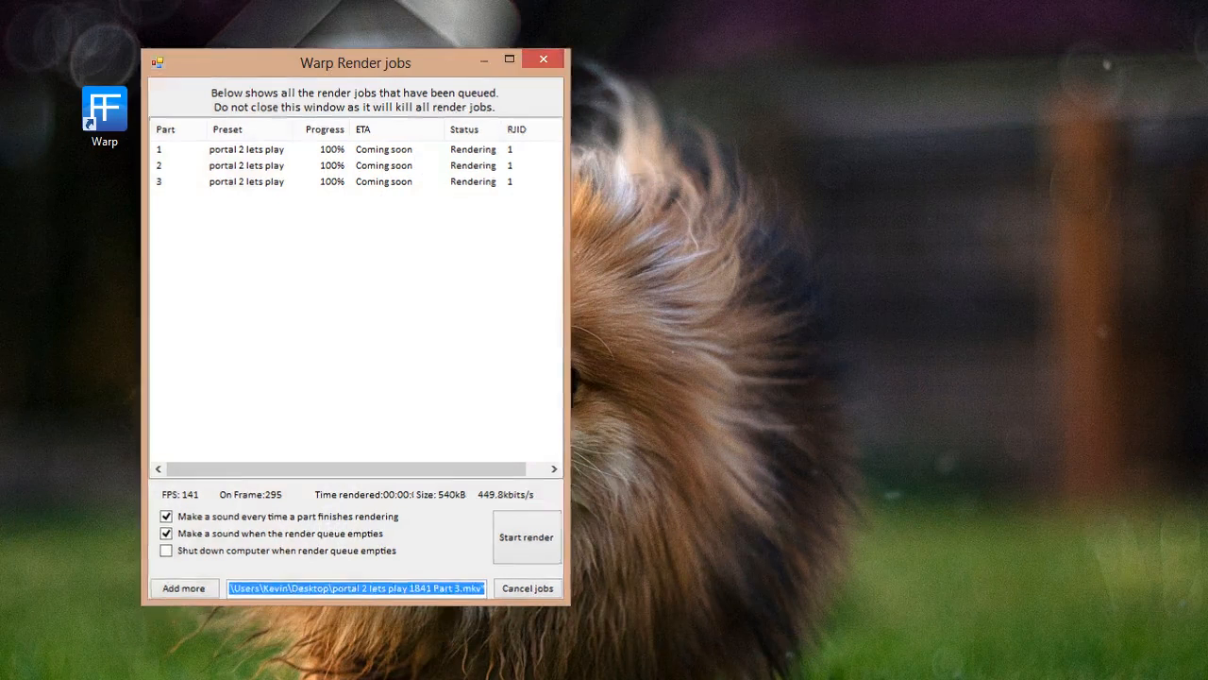
double_click(105, 114)
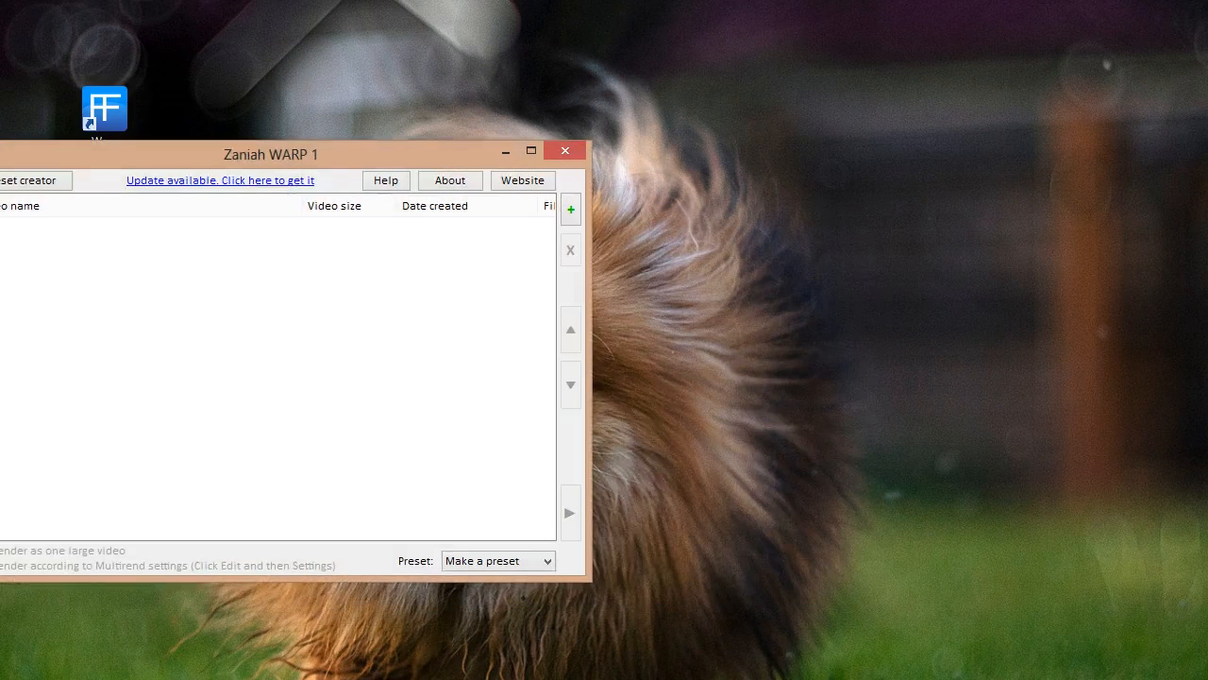
In the preset creator, enable auto-import of videos from the D:\recordings folder
drag(226, 153, 320, 83)
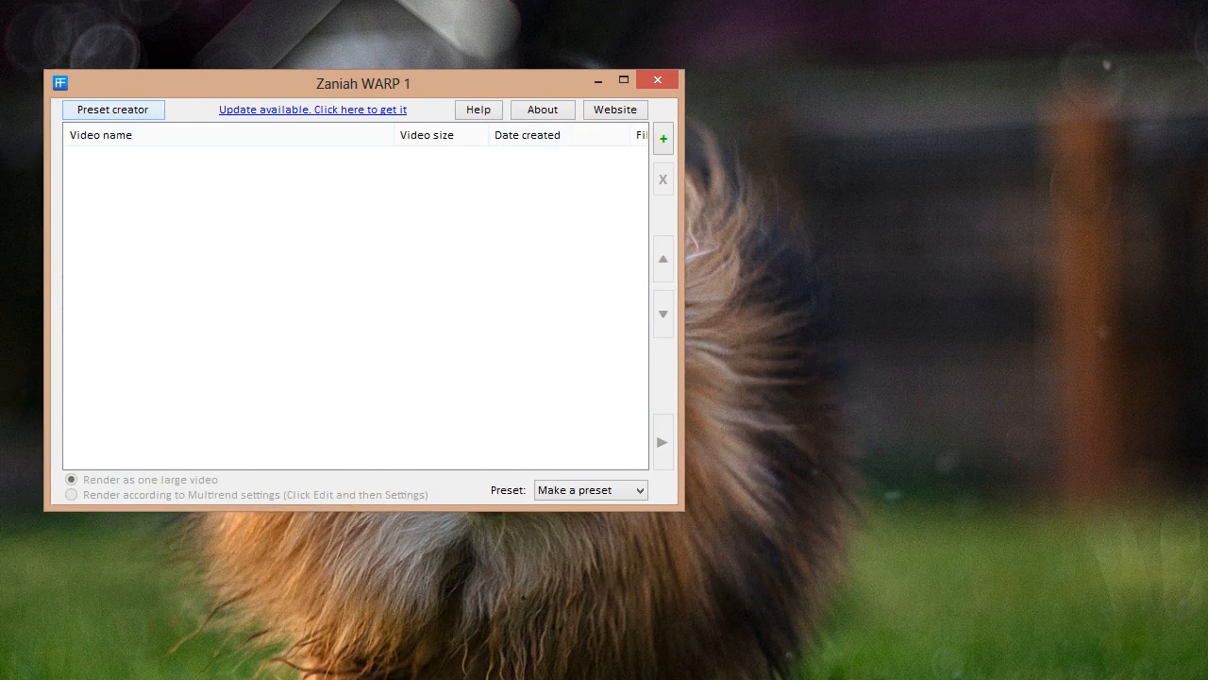
click(112, 109)
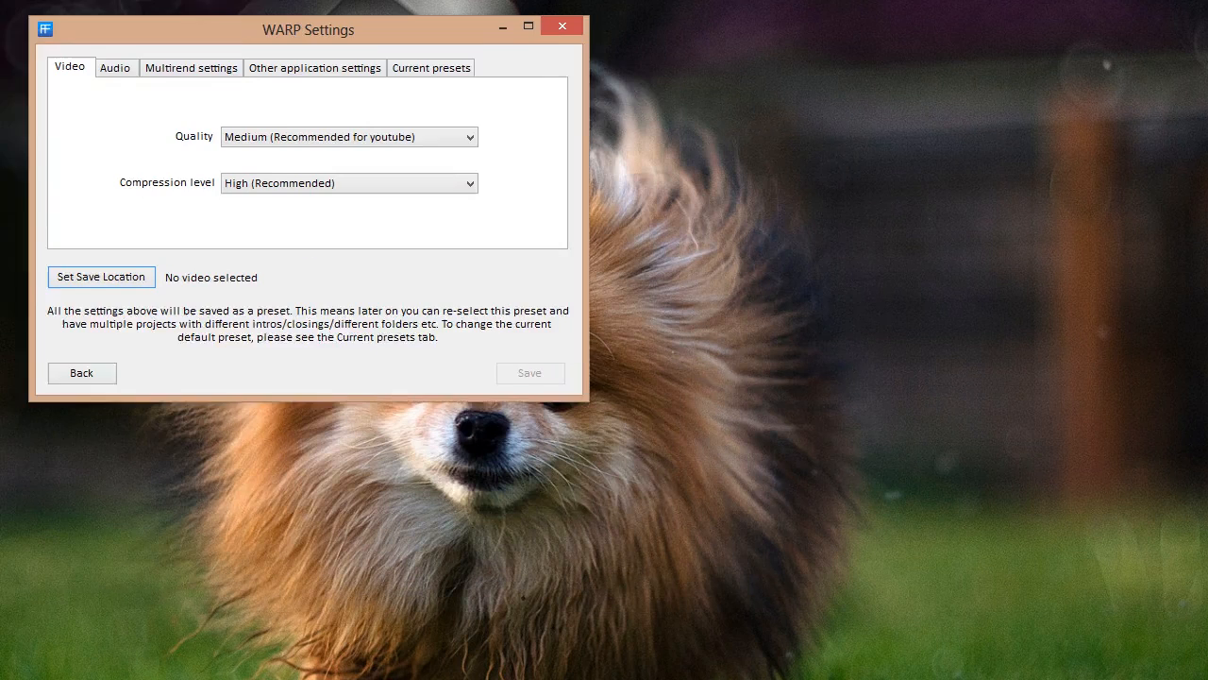
click(91, 56)
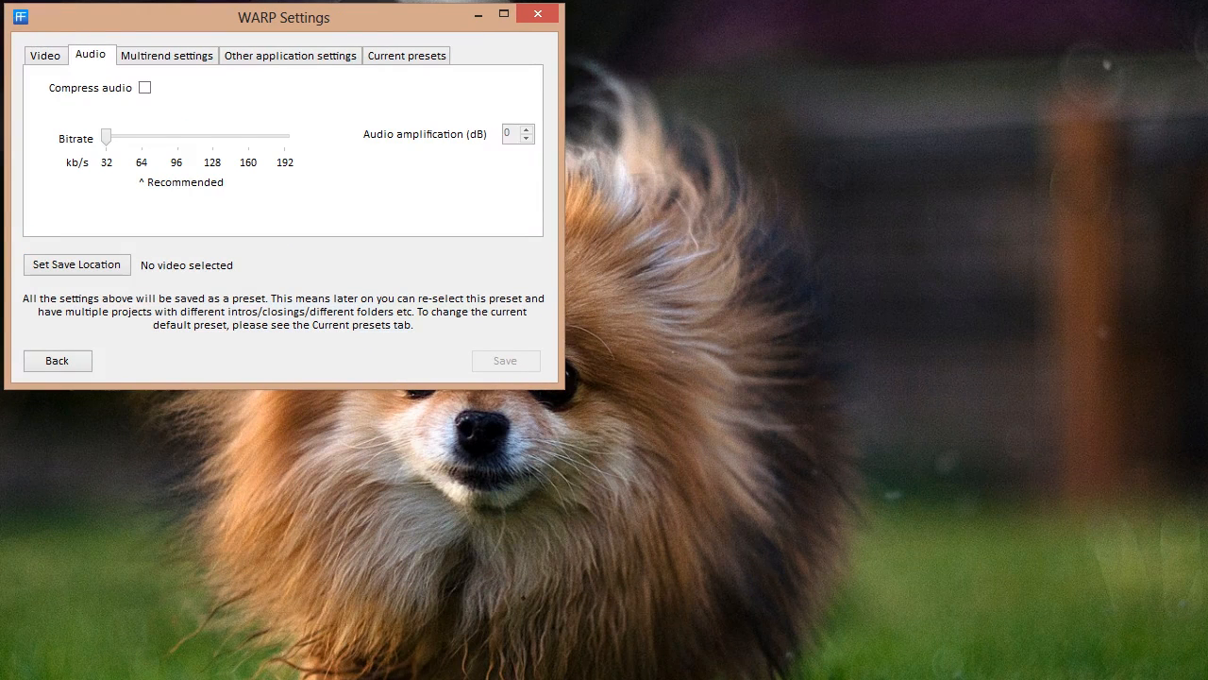
click(166, 56)
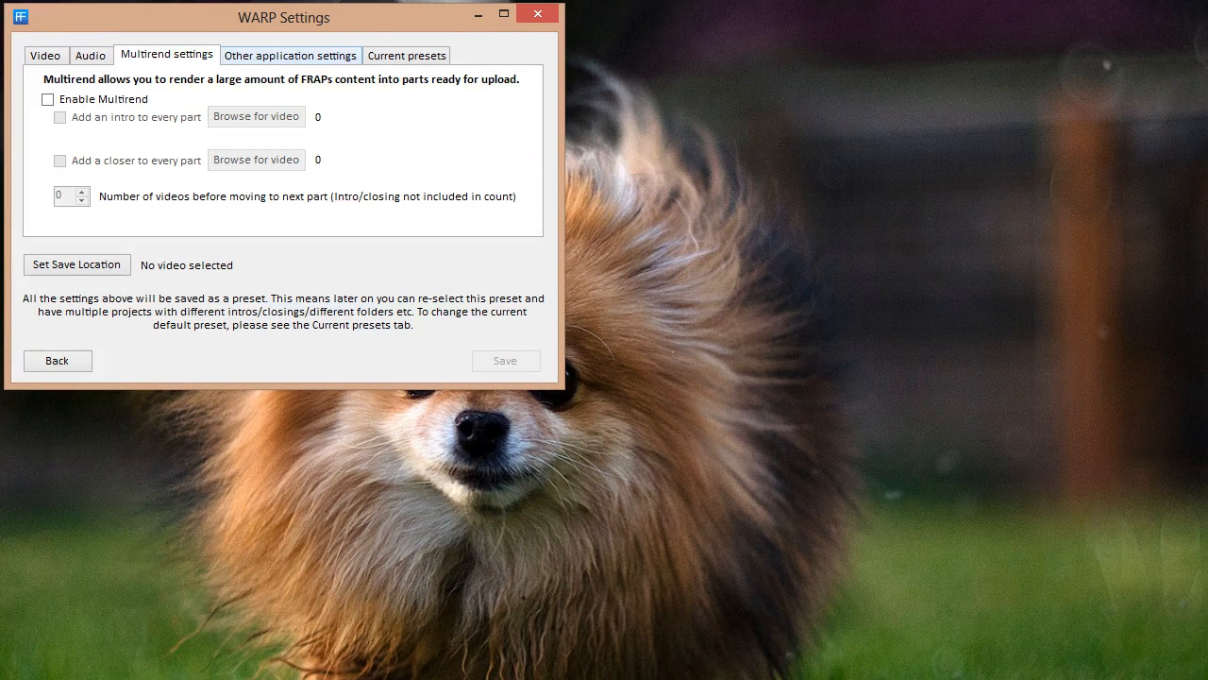
click(290, 55)
click(39, 87)
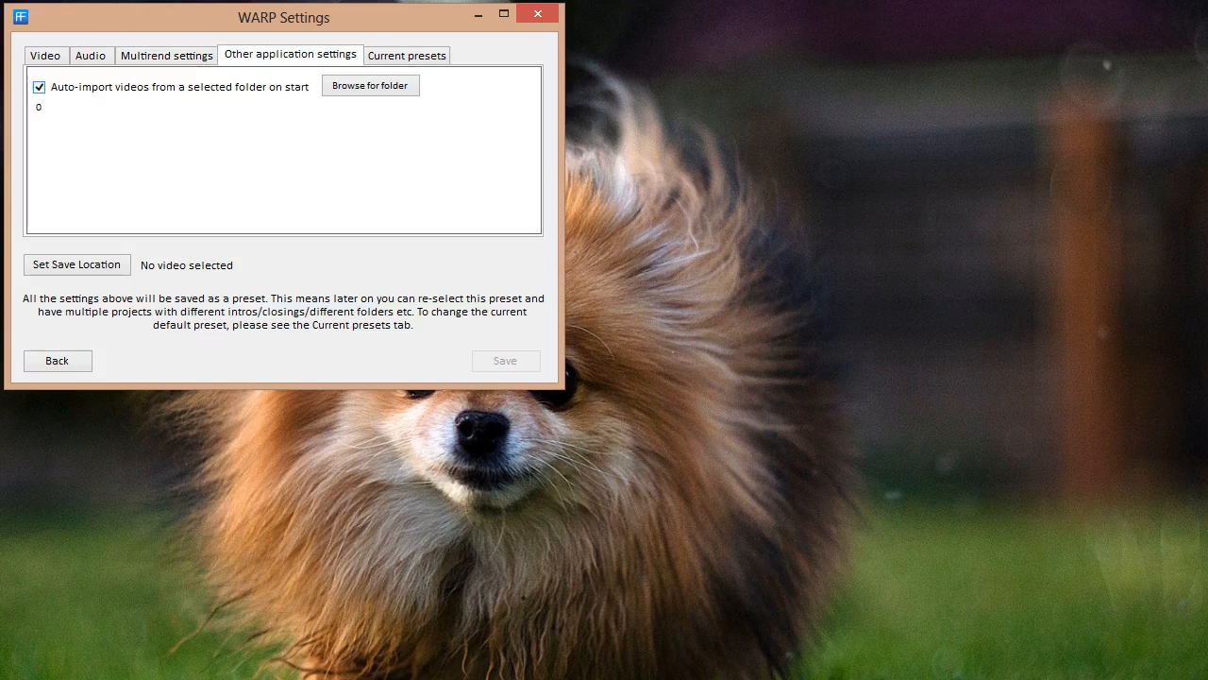
click(370, 85)
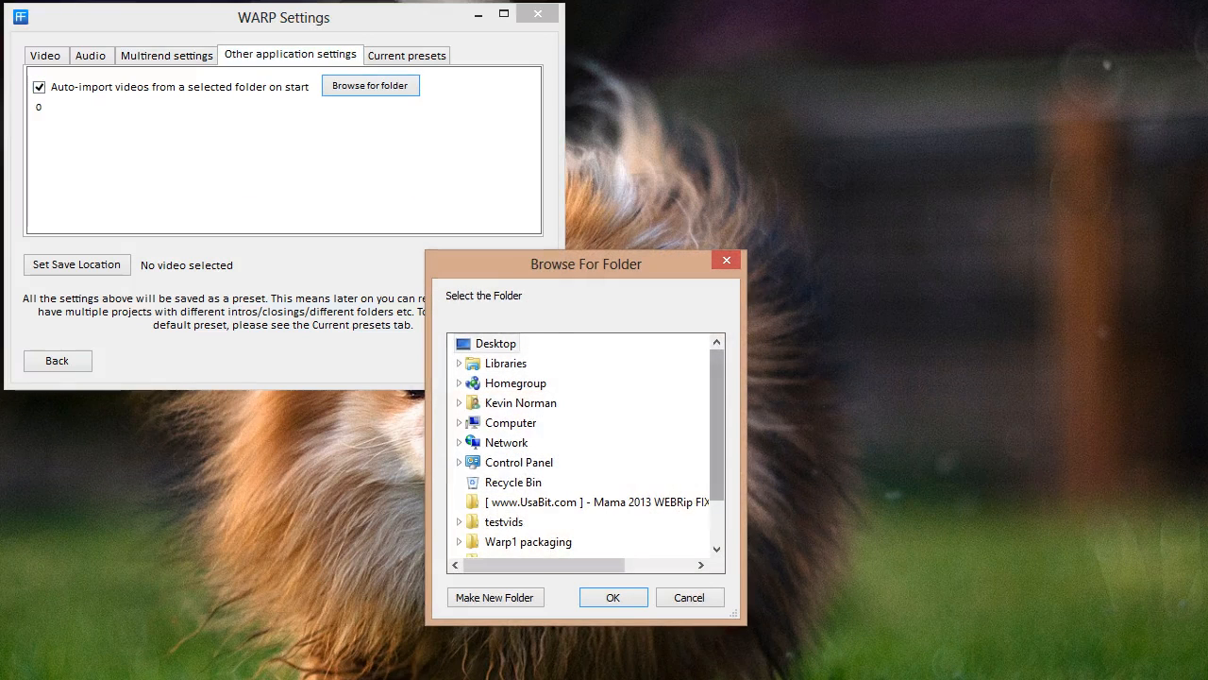
scroll(717, 463, down, 1)
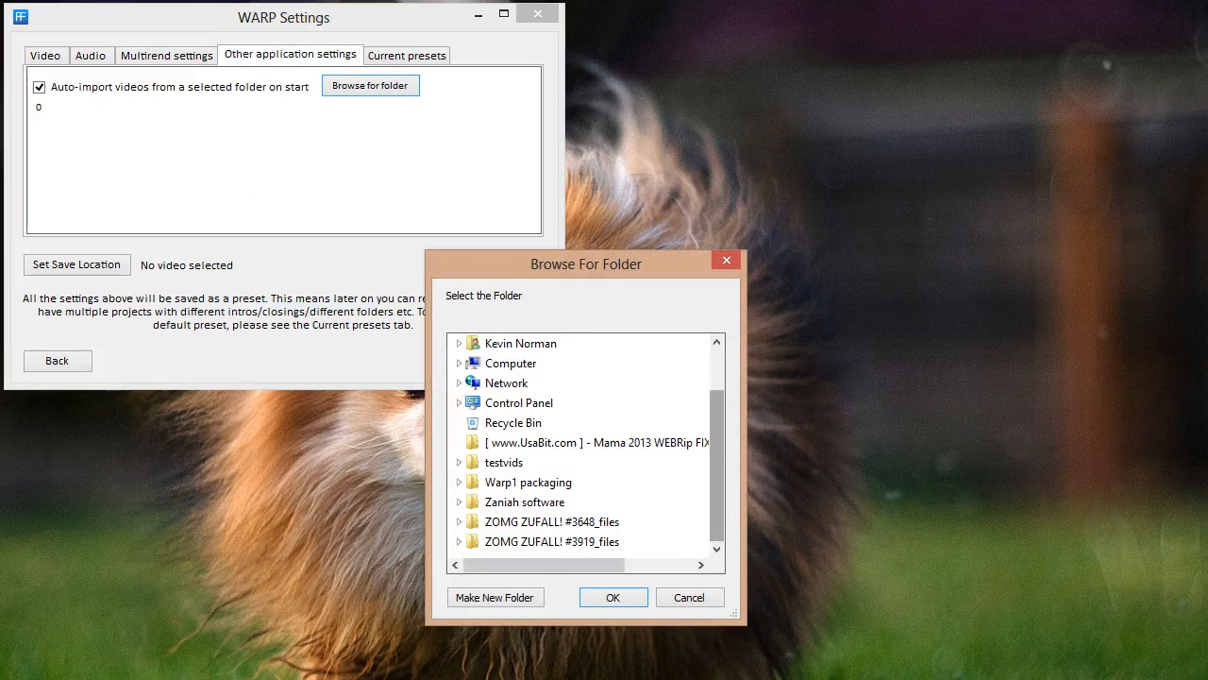
scroll(585, 444, up, 1)
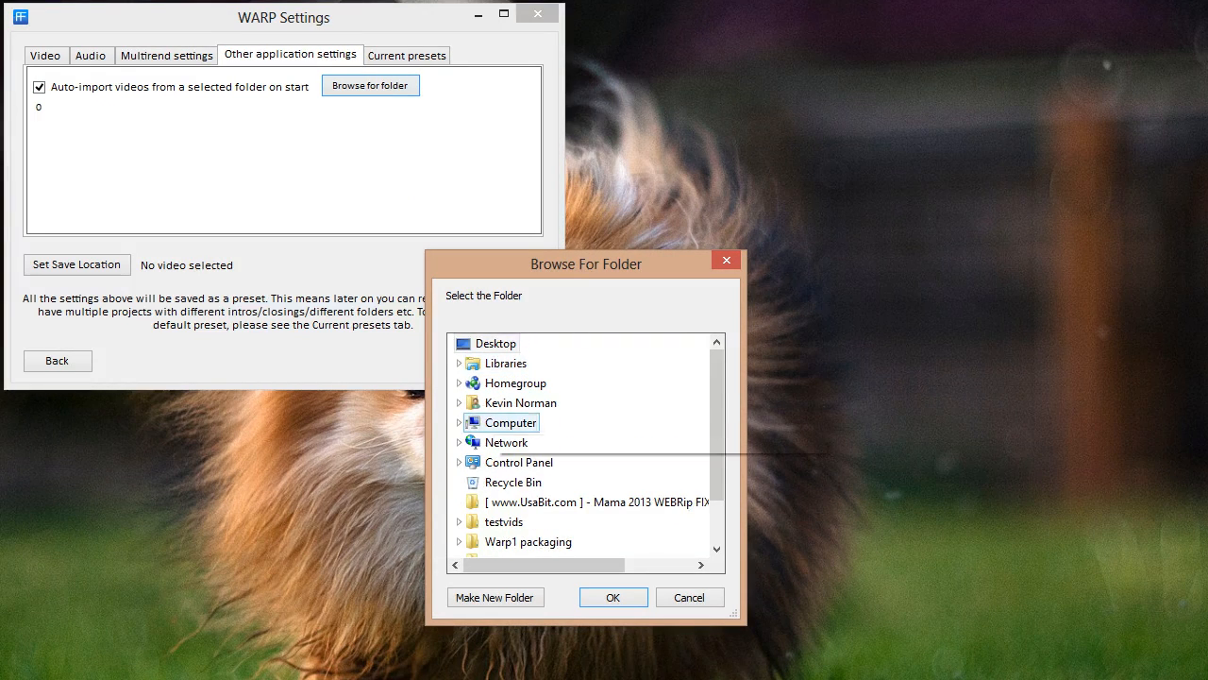
key(Escape)
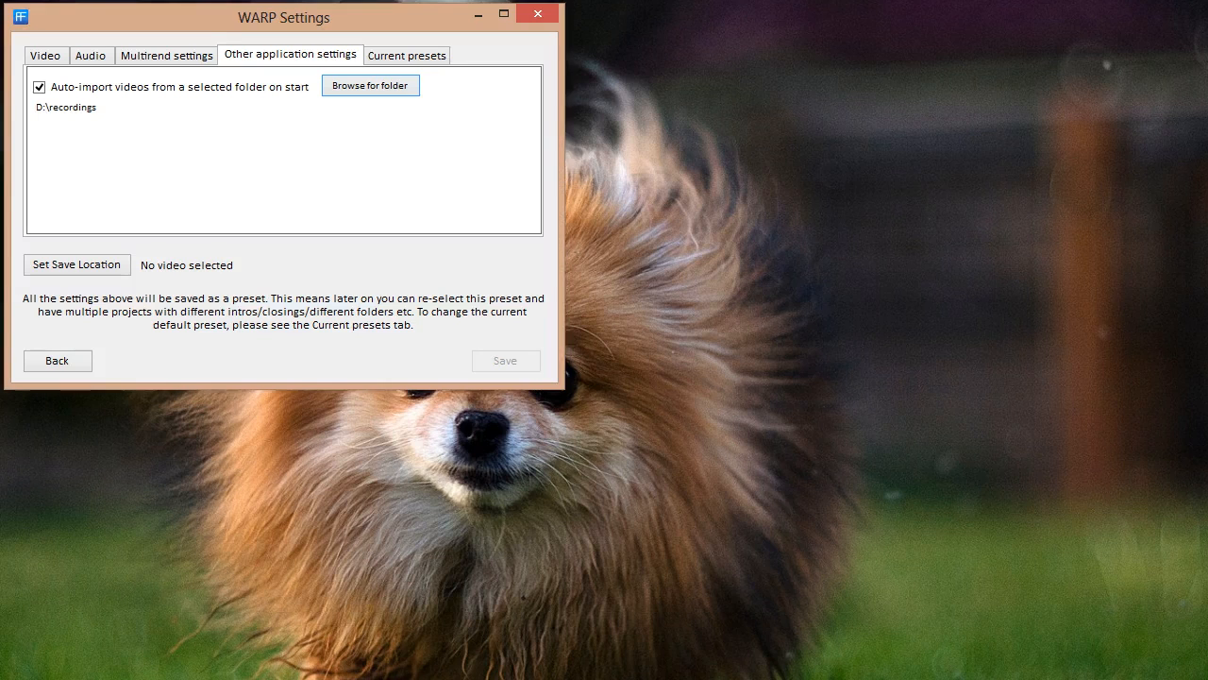
Turn on audio compression with a 96 kb/s bitrate
click(407, 55)
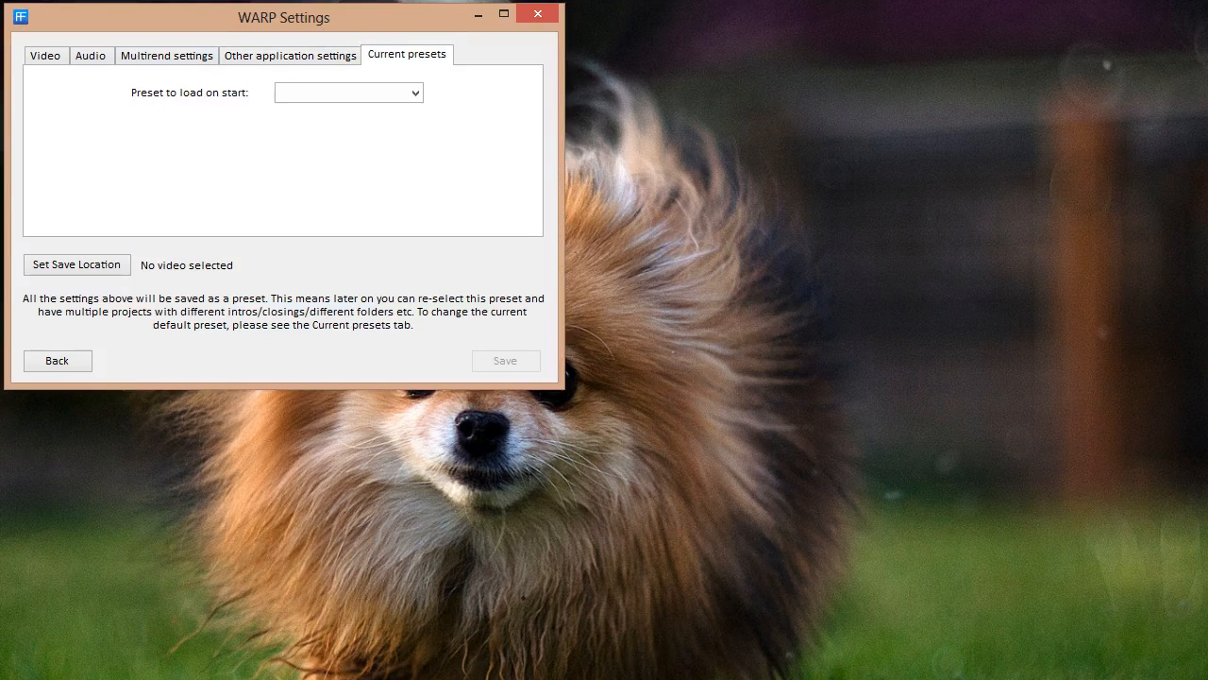
click(167, 55)
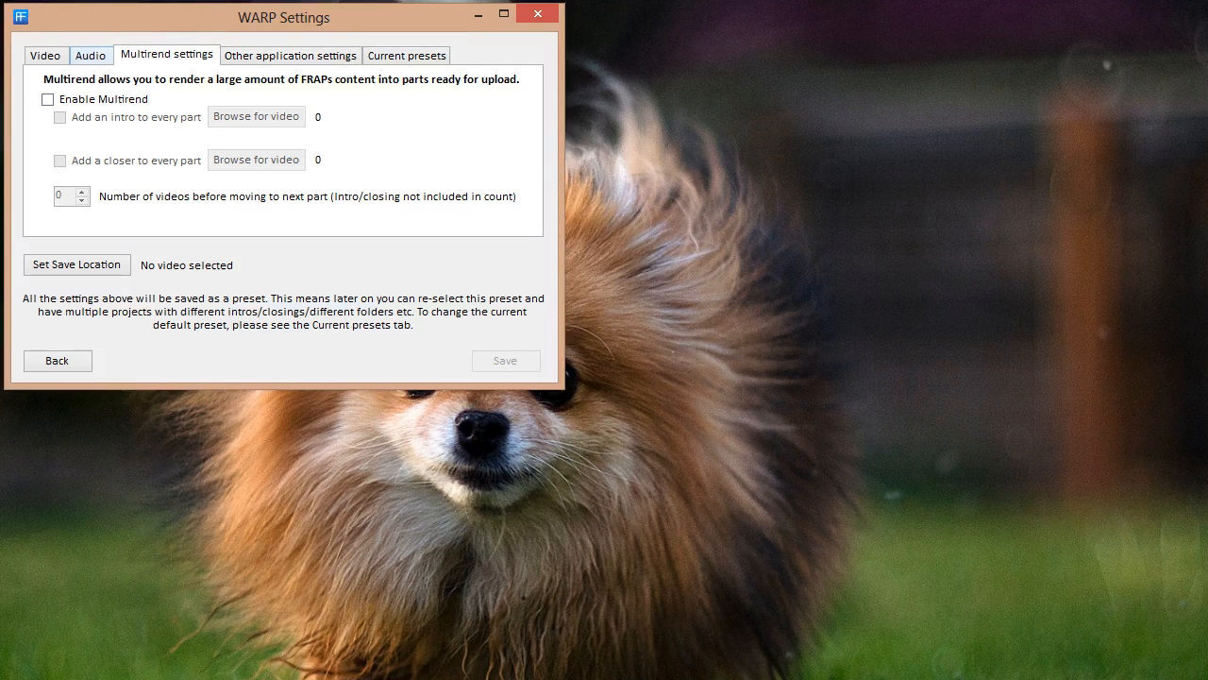
click(91, 55)
click(144, 87)
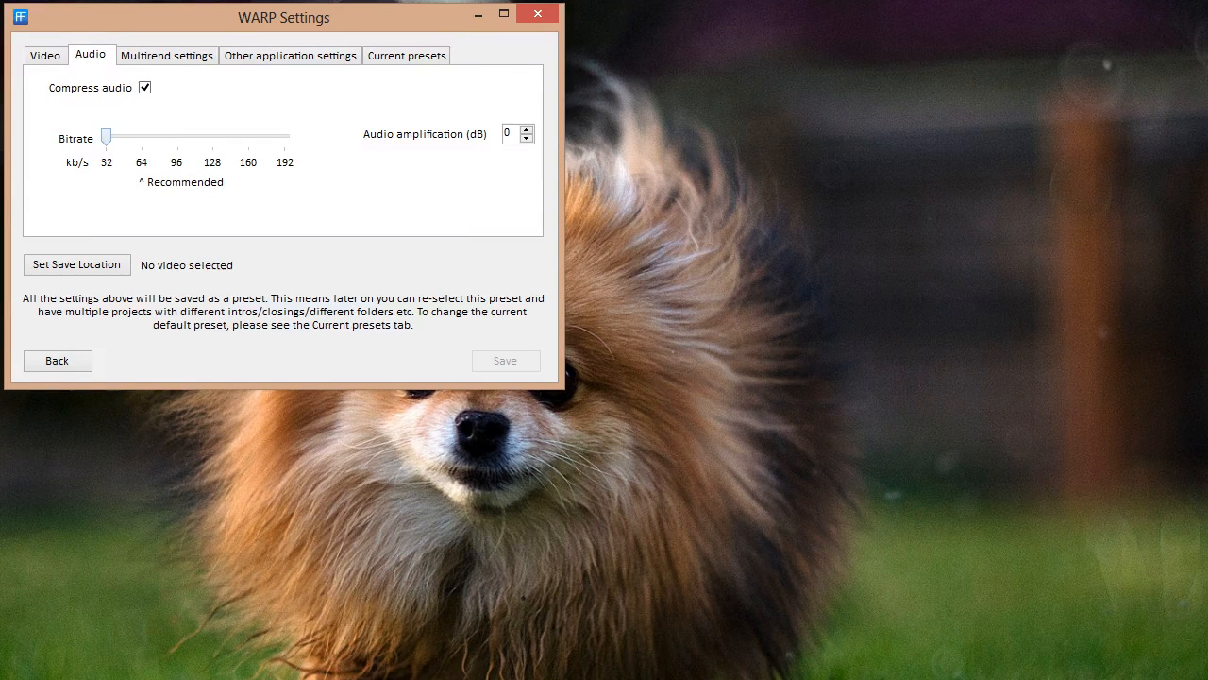
drag(106, 138, 177, 137)
Set the Desktop as the save location for rendered videos
click(45, 56)
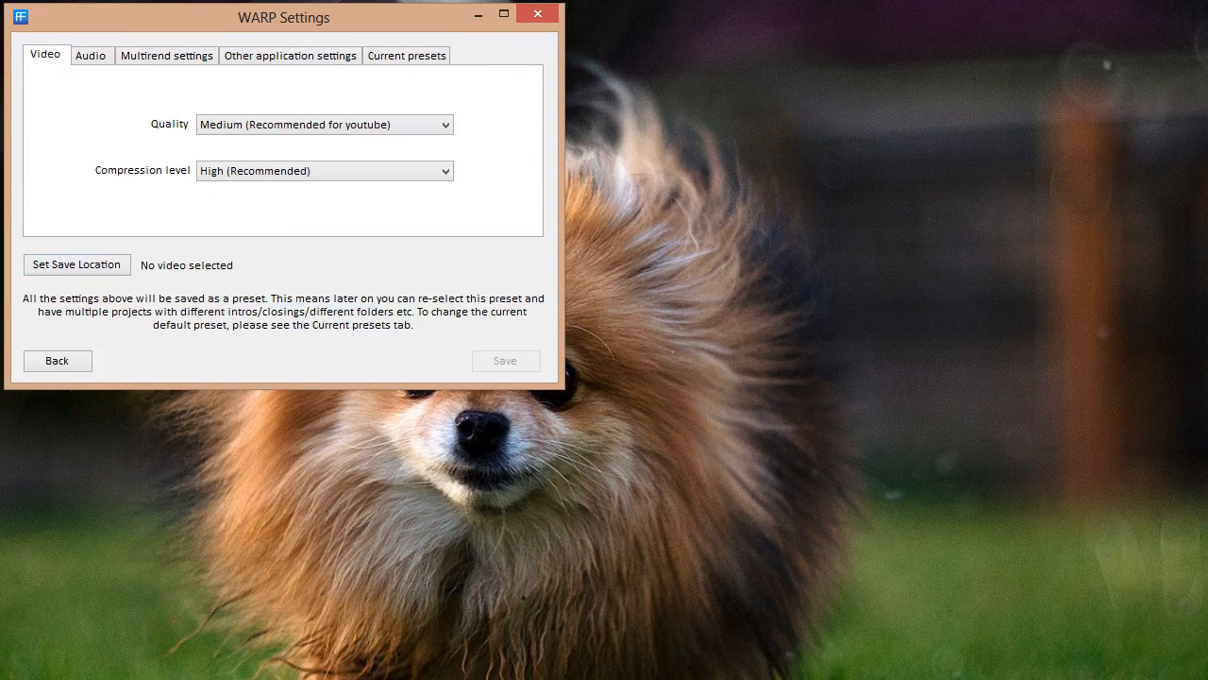
click(76, 265)
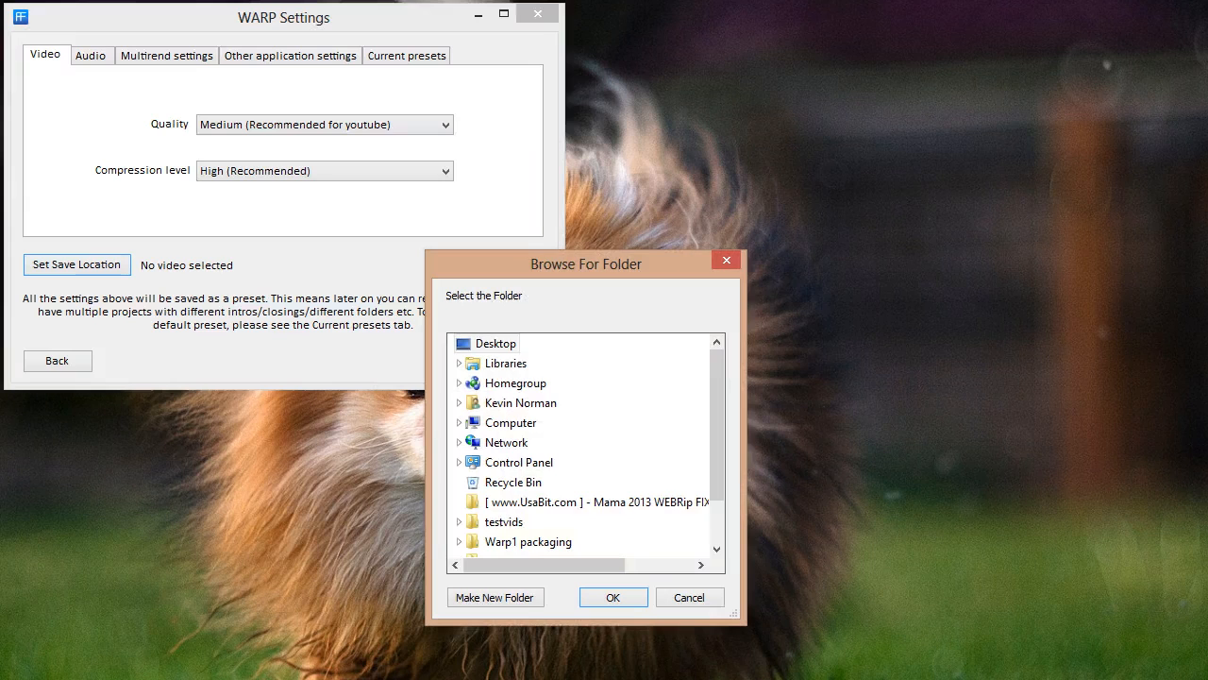
click(613, 597)
Save the settings as a new preset named 'testing' and return to the video list
click(506, 360)
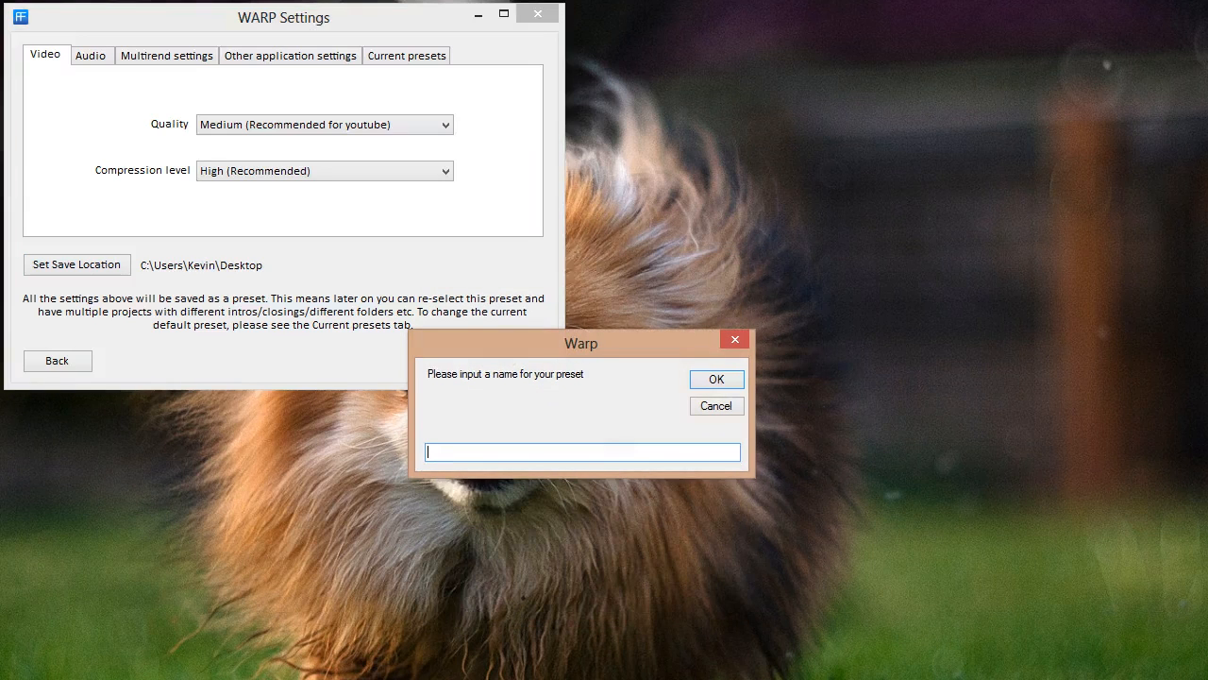
text(testing)
key(Return)
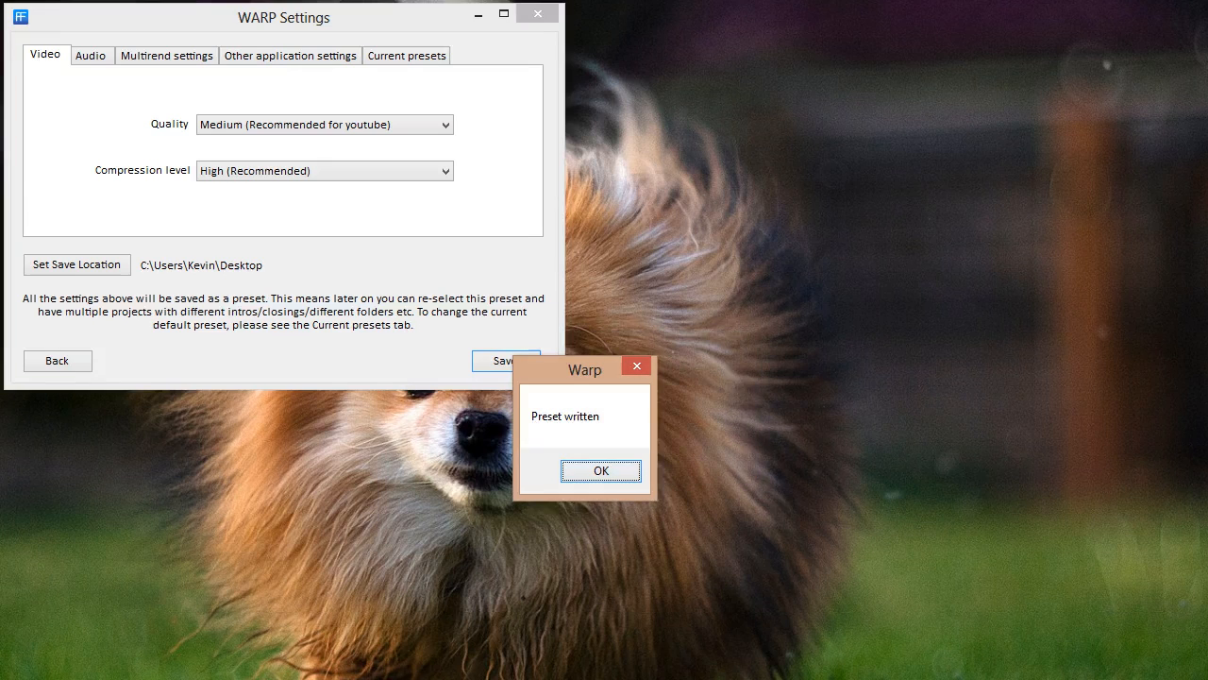
key(Return)
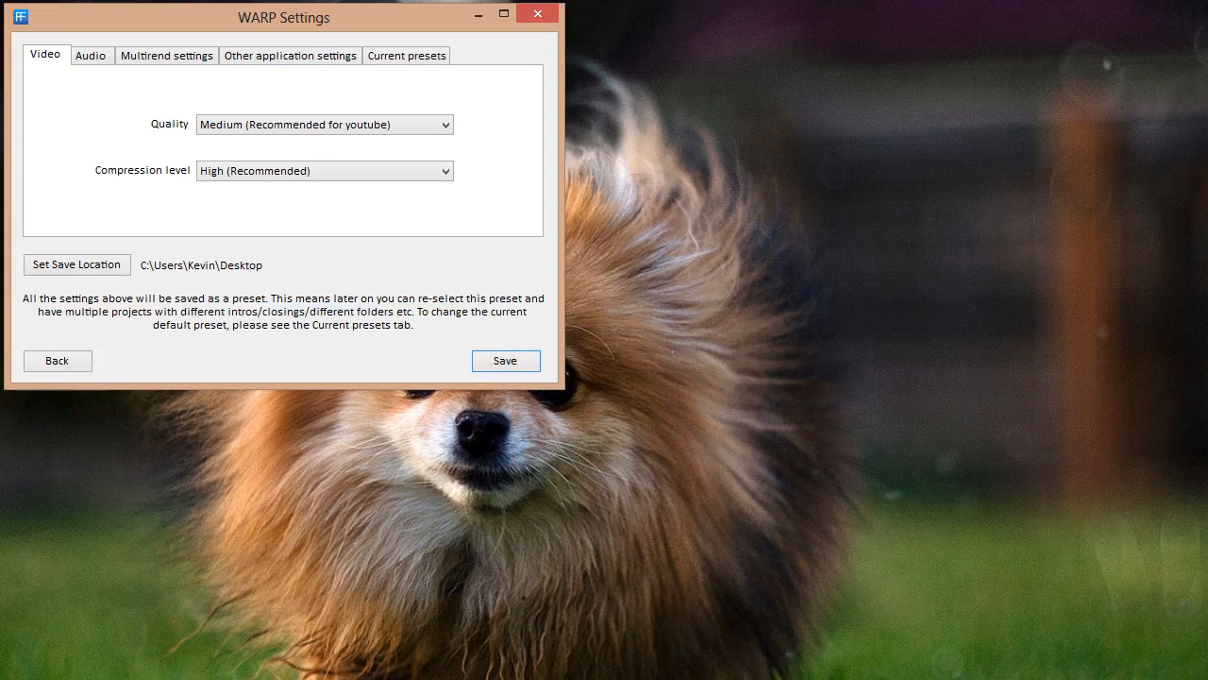
click(57, 361)
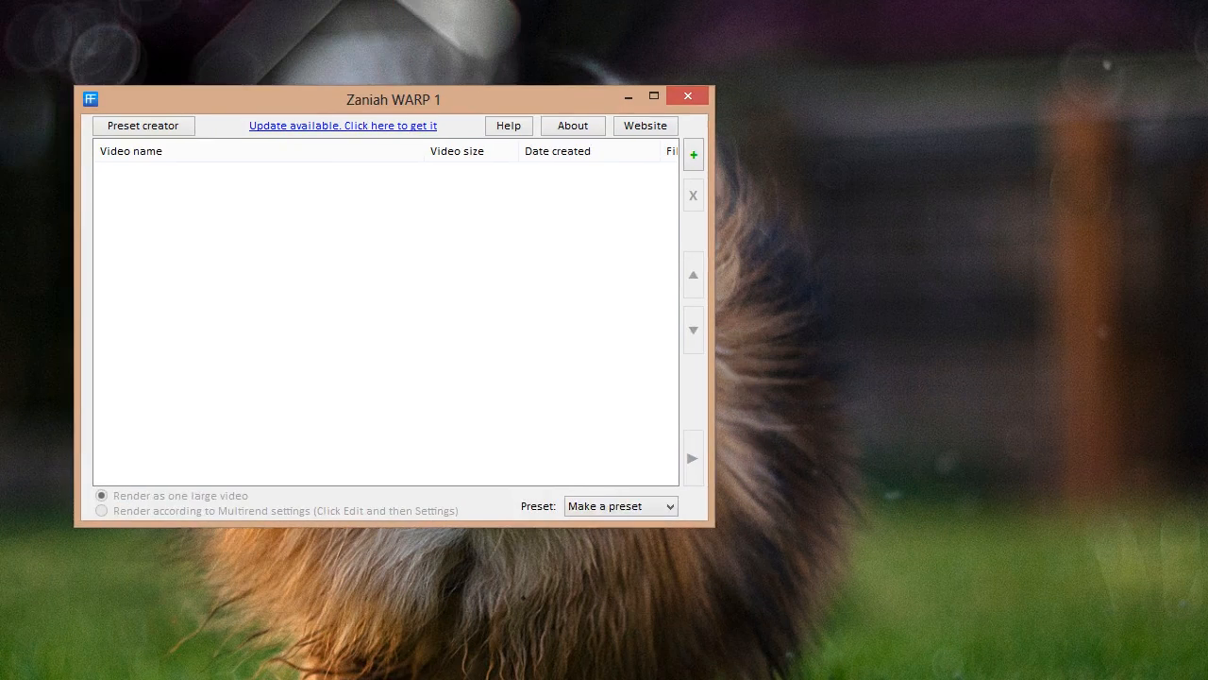
Apply the testing preset, then inspect the TombRaider and portal2 recordings in the list
click(621, 507)
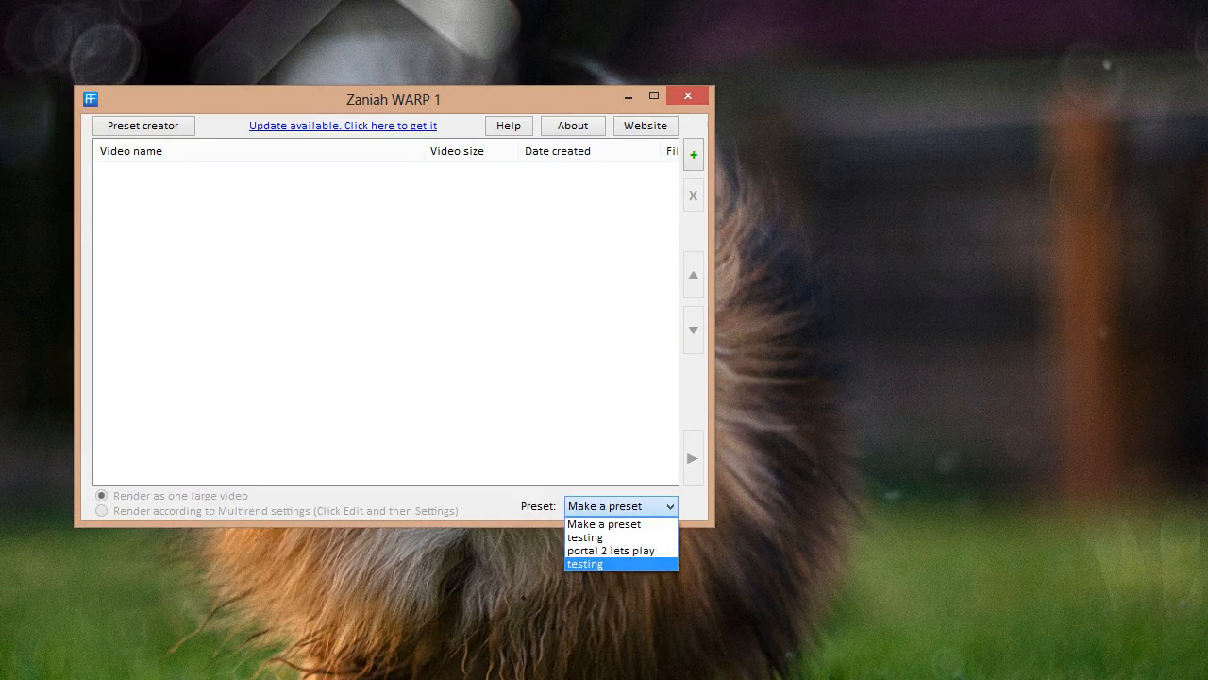
key(Return)
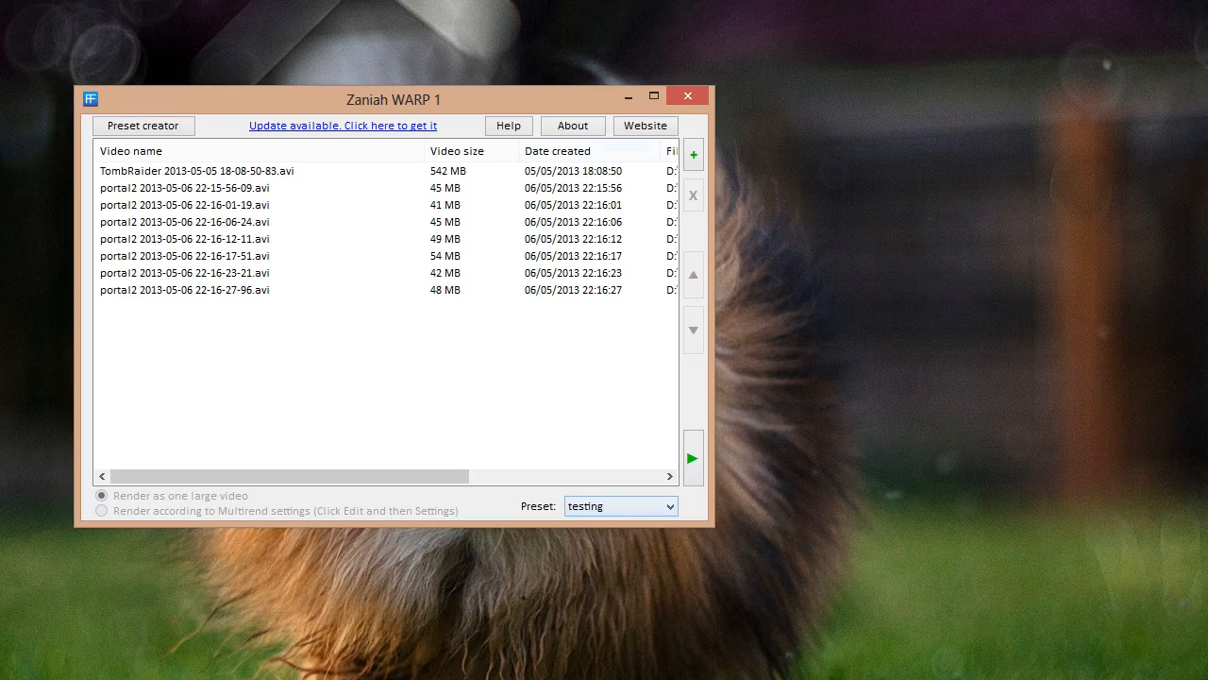
click(198, 171)
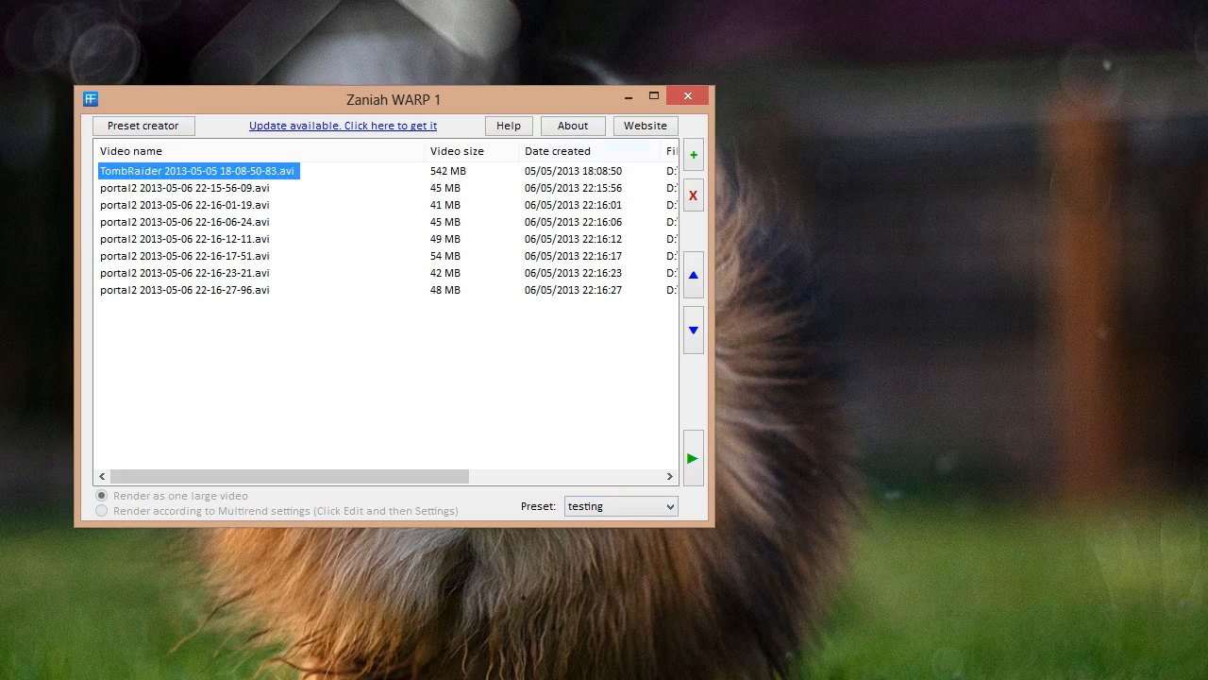
click(186, 273)
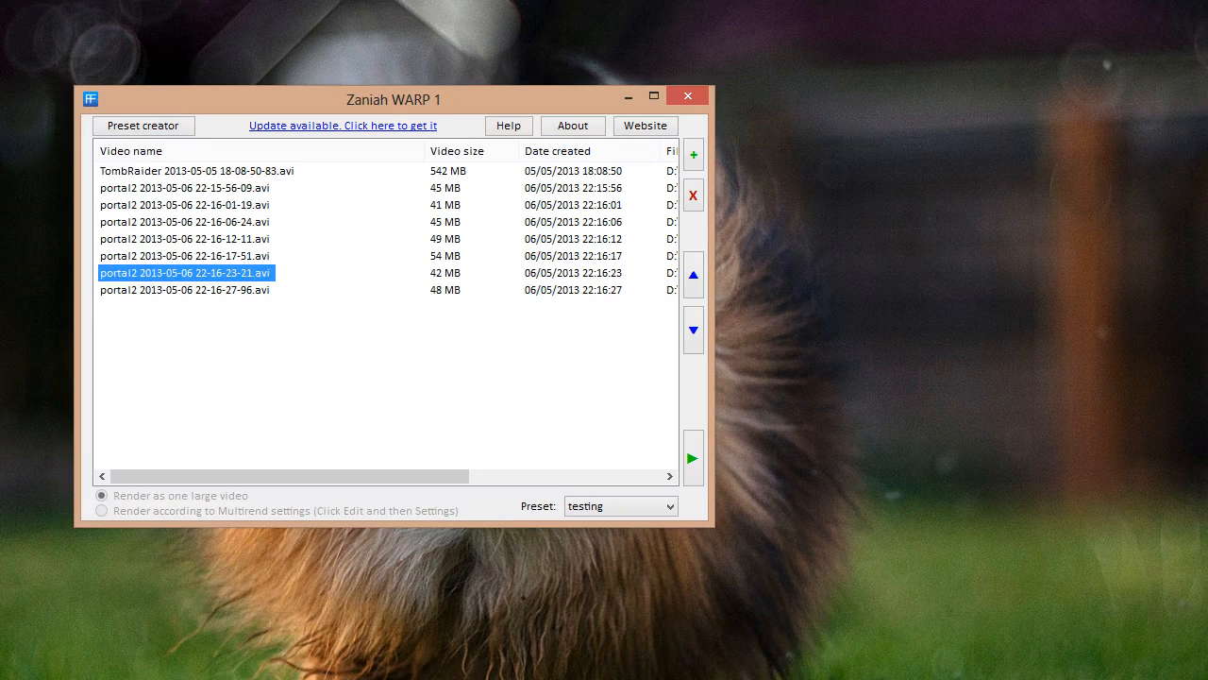
click(198, 171)
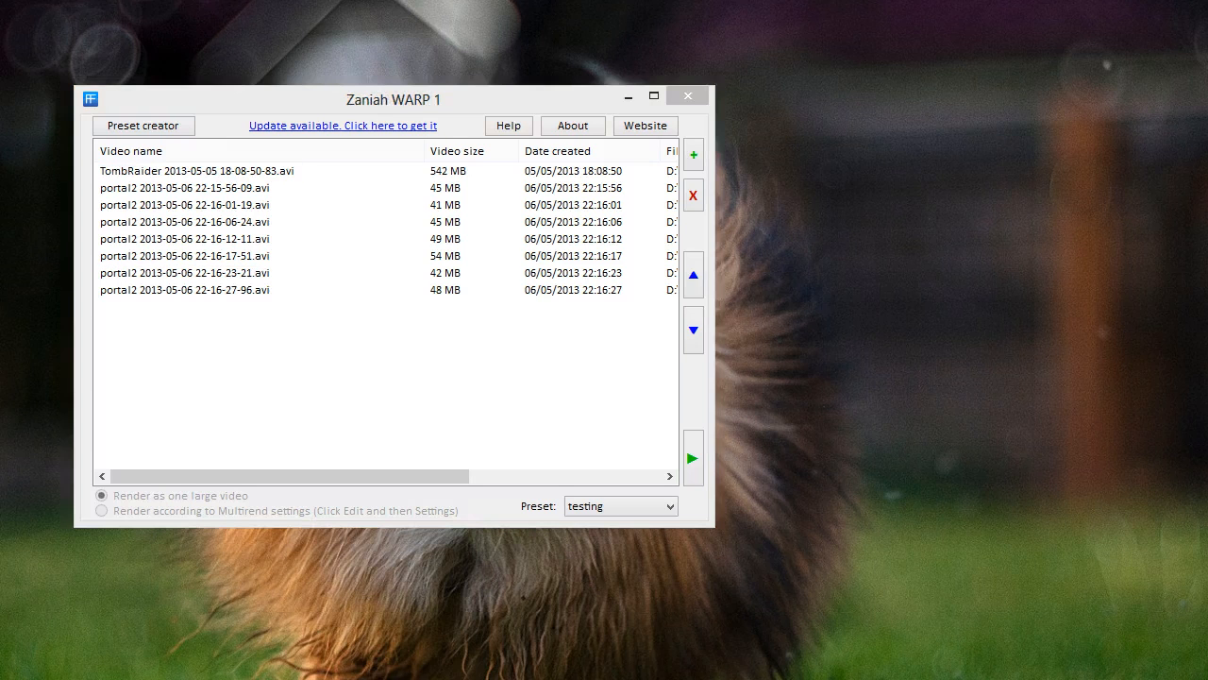
click(693, 154)
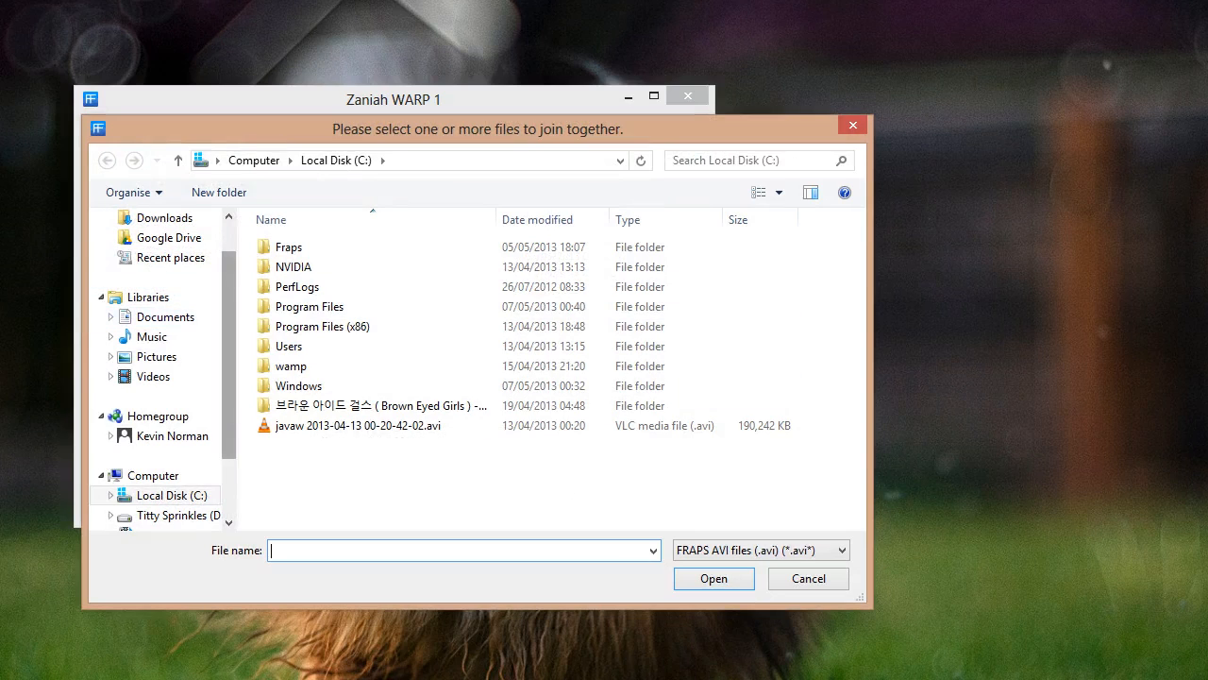
drag(228, 319, 228, 286)
click(157, 247)
scroll(557, 369, down, 2)
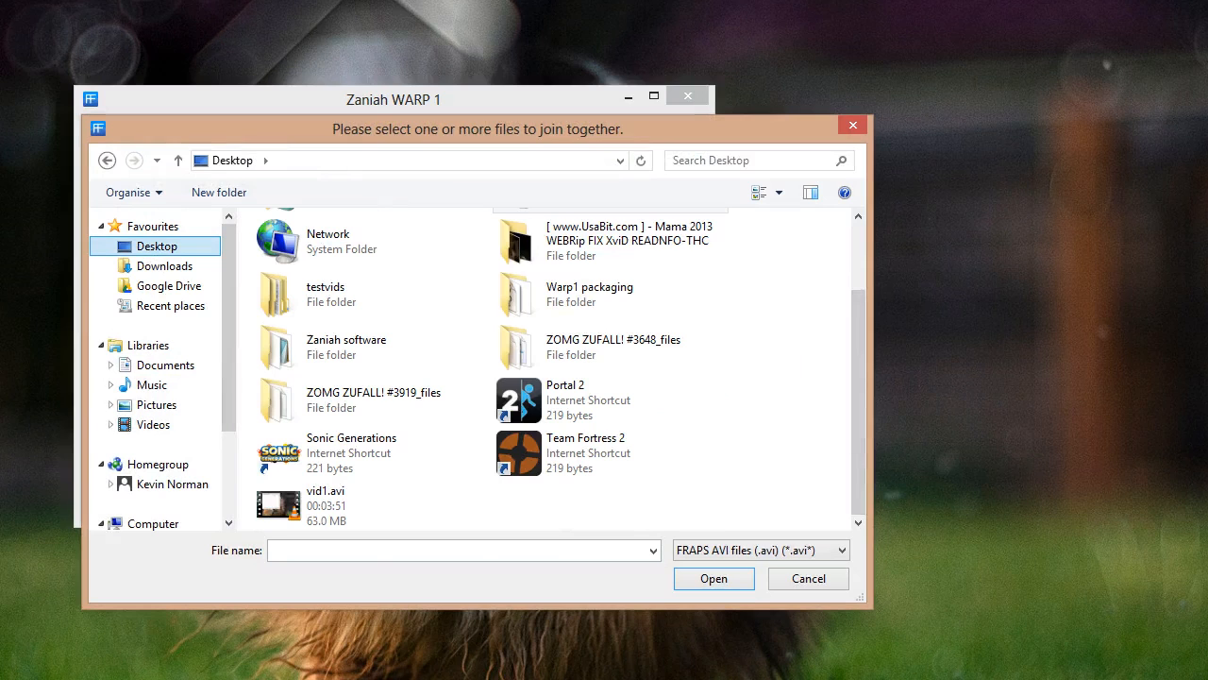
click(809, 579)
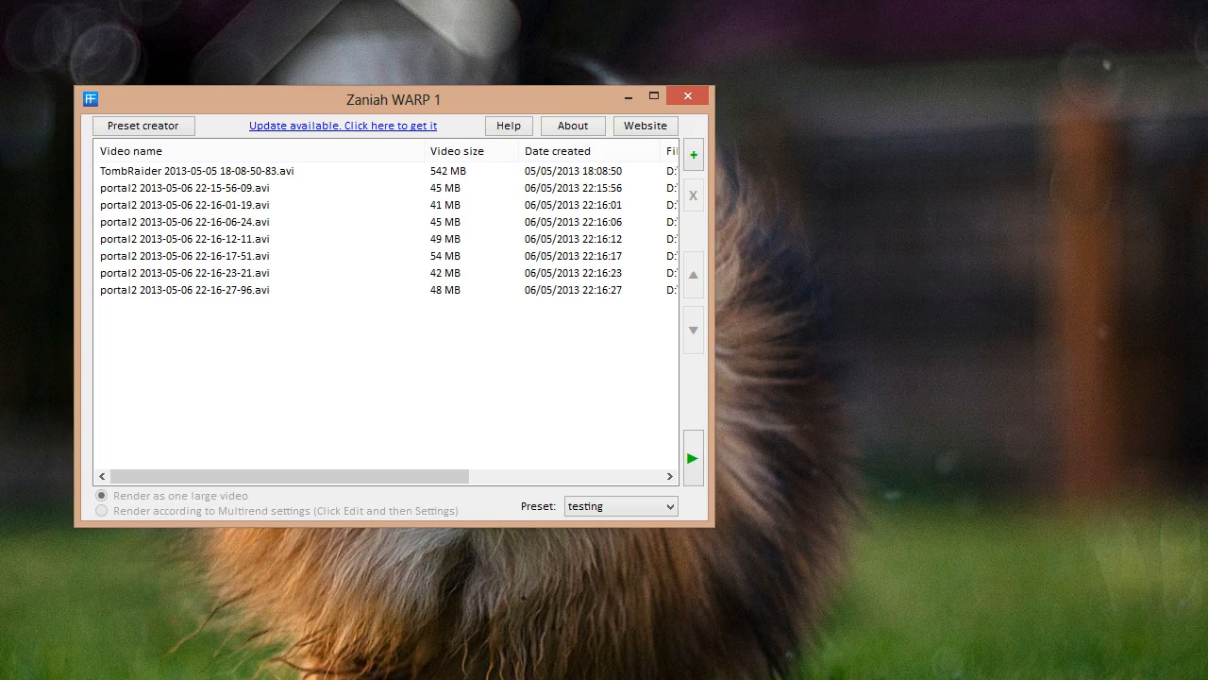
click(574, 125)
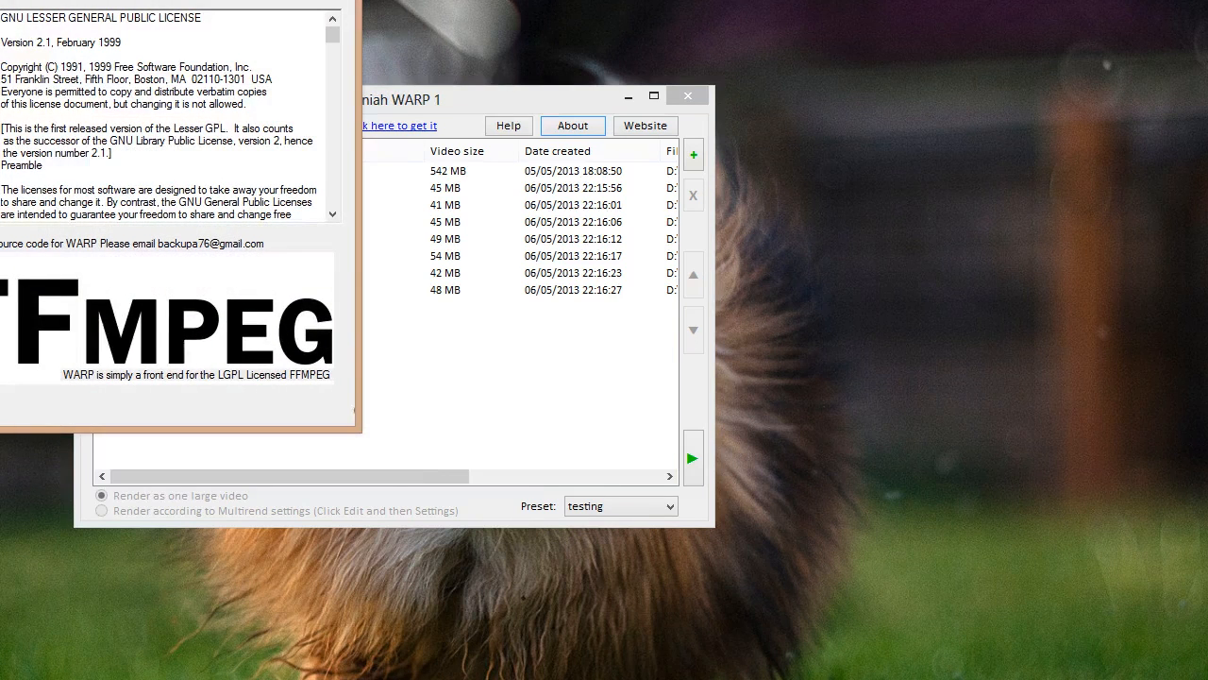
drag(160, 0, 416, 26)
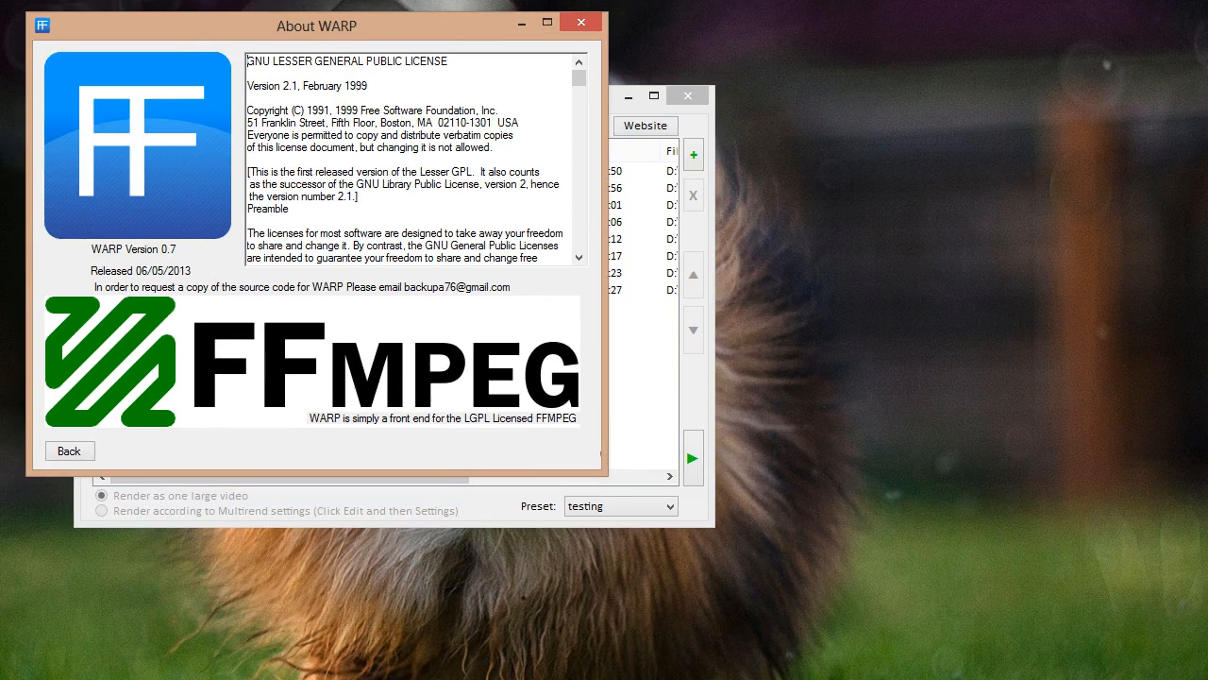
click(69, 451)
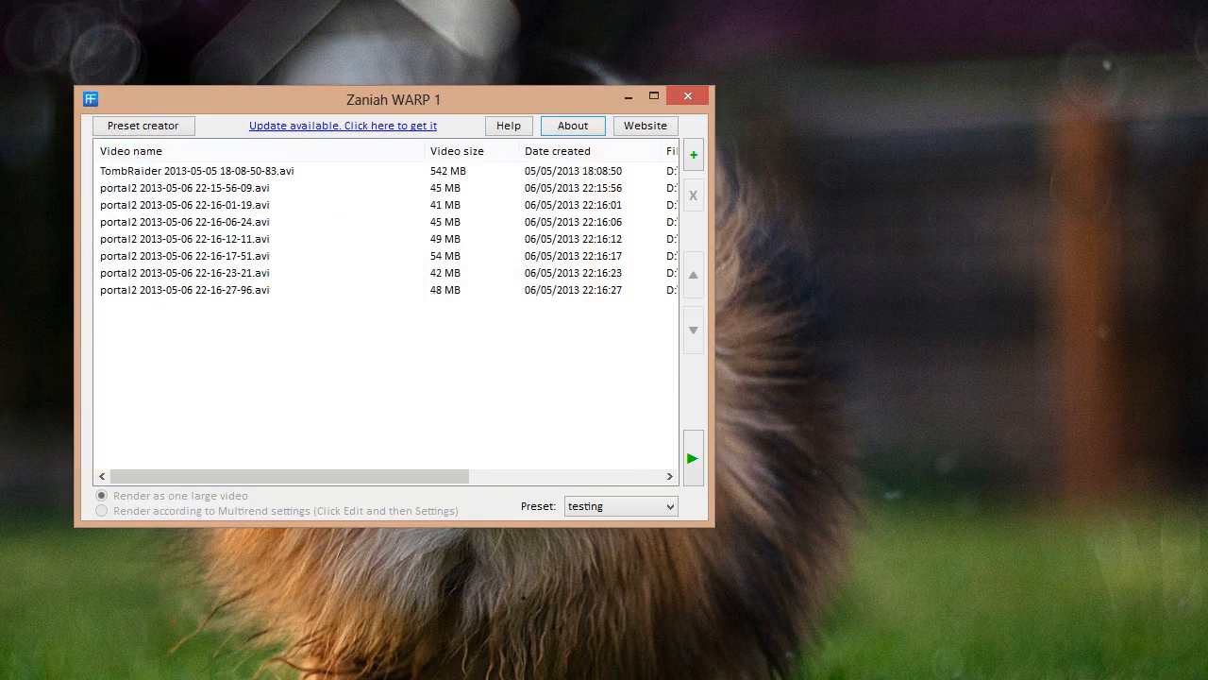